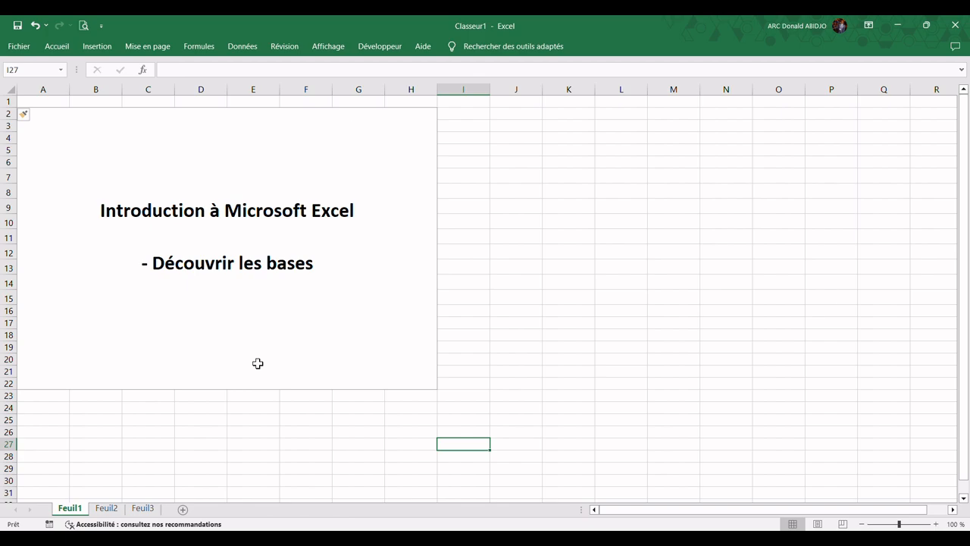
left_click(258, 364)
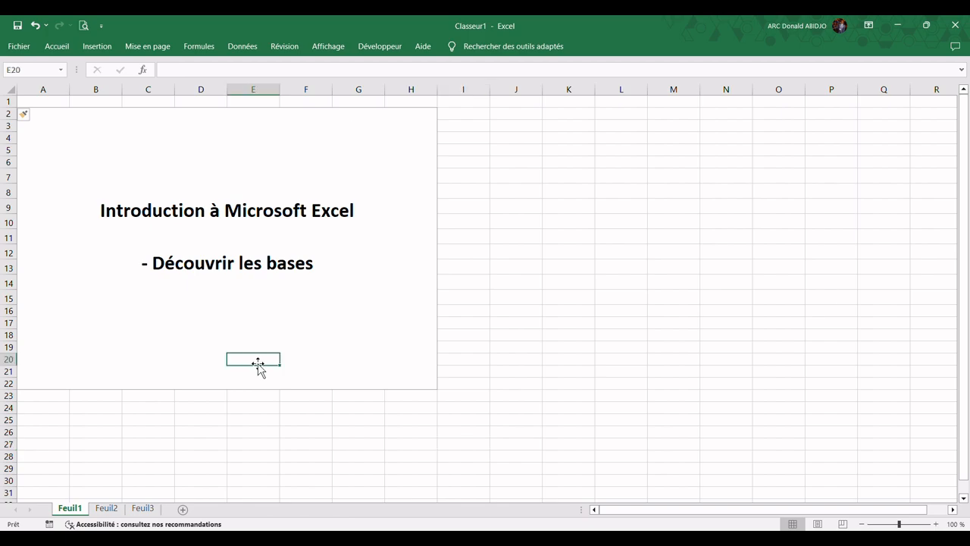
left_click(288, 170)
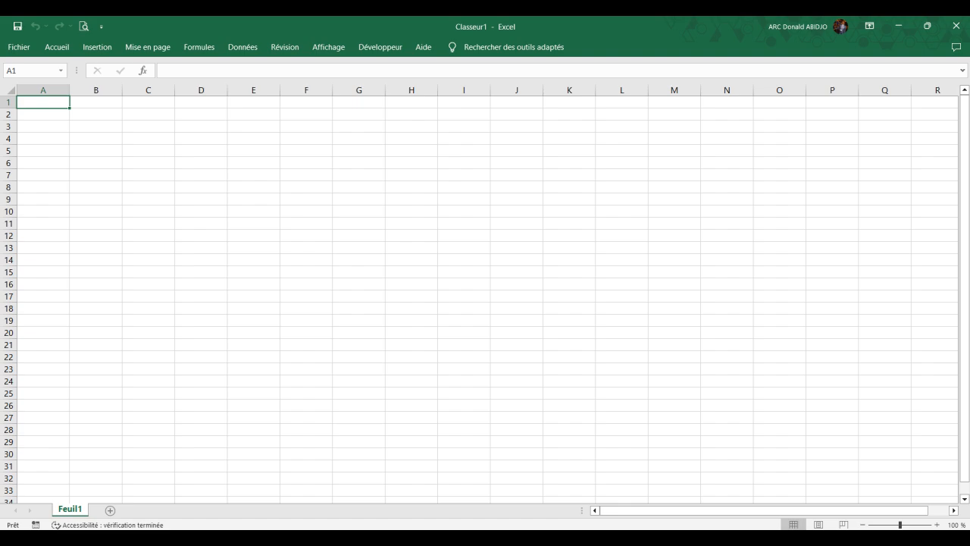
key("alt+f")
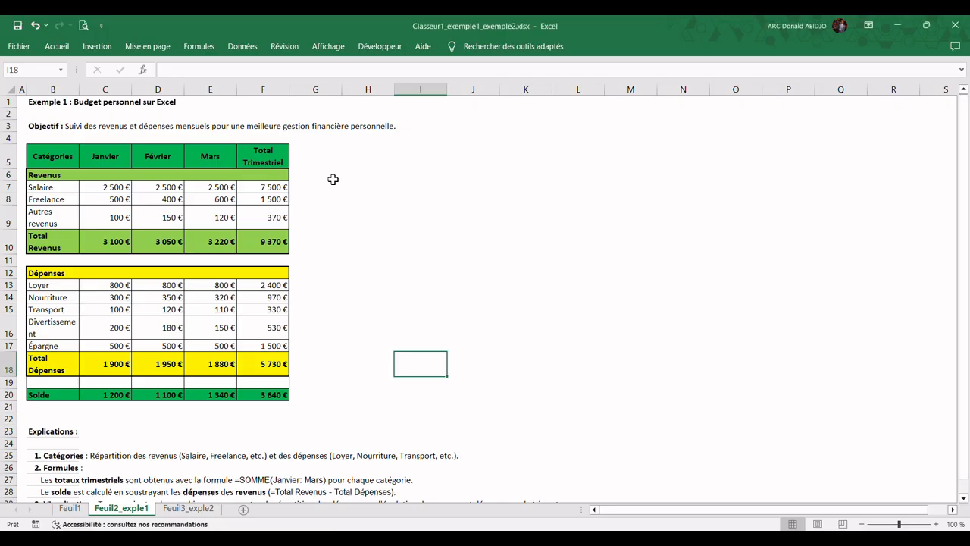
- Look over the personal budget example on Feuil2_exple1 and the sales report example on Feuil3_exple2
left_click(338, 199)
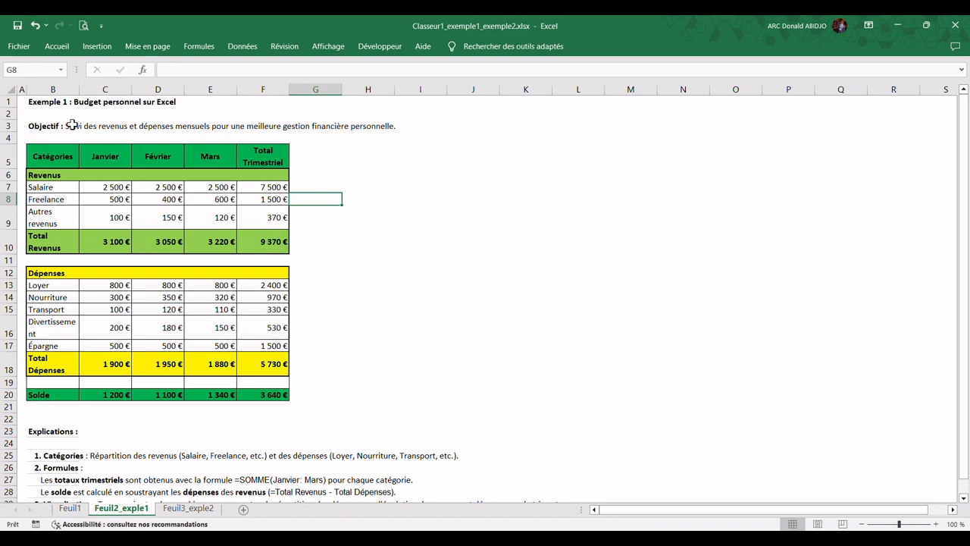
left_click(42, 101)
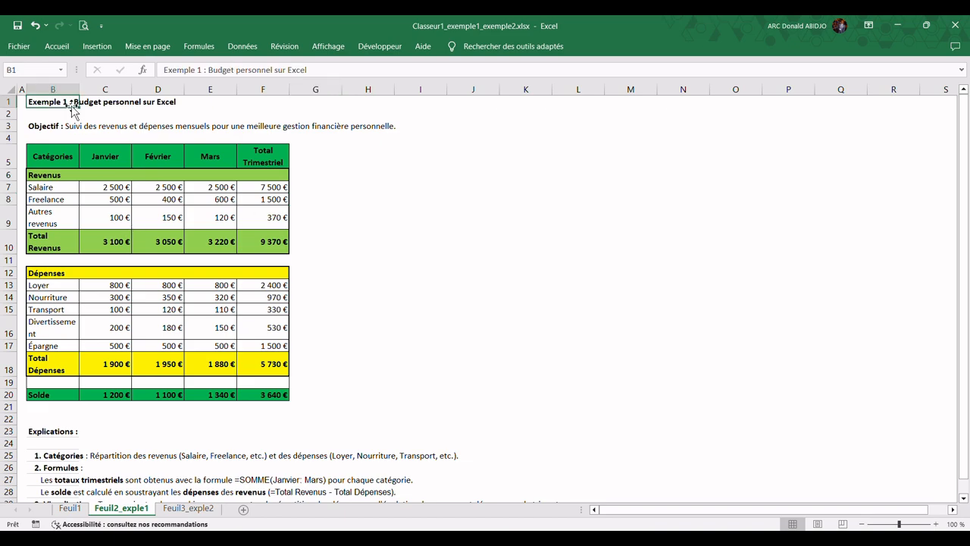
left_click(165, 108)
scroll(88, 321, "down", 2)
scroll(88, 322, "up", 2)
left_click(189, 508)
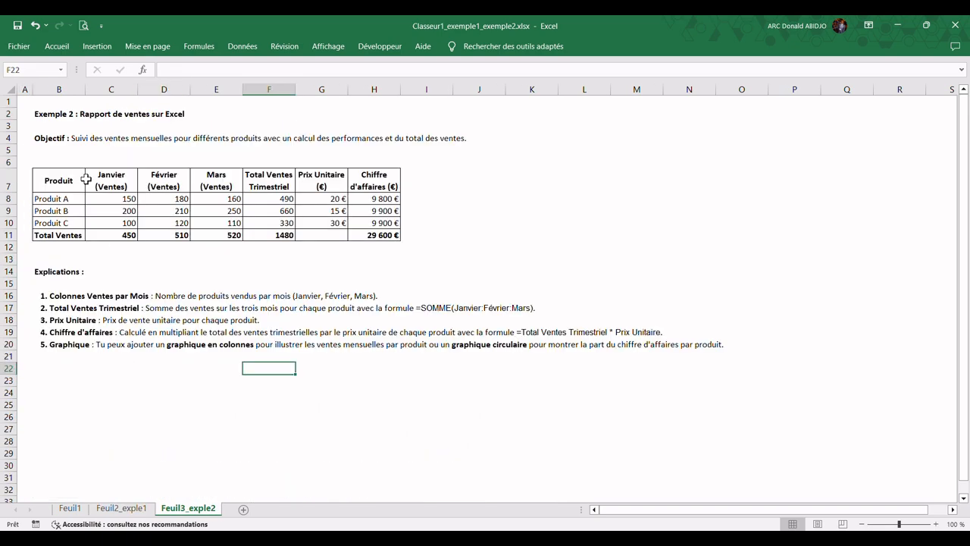
left_click(44, 115)
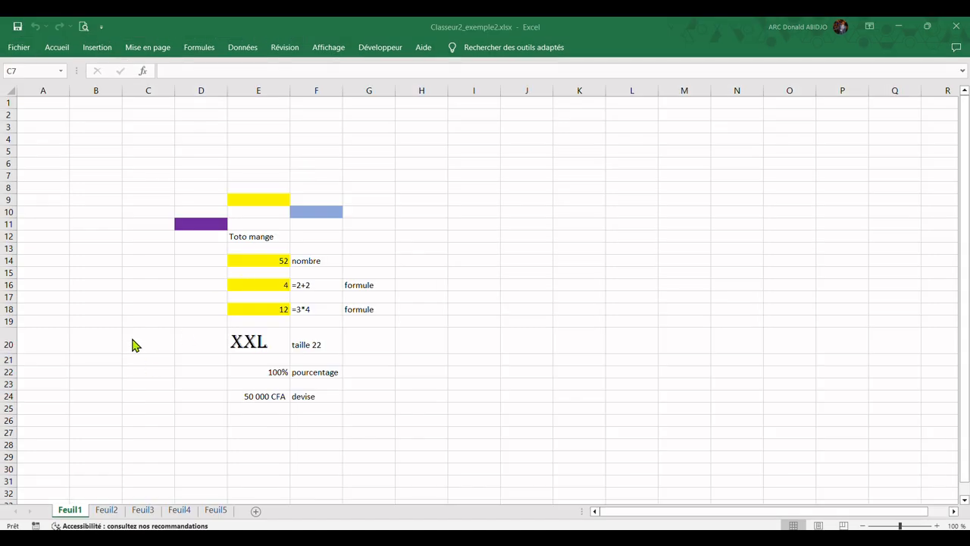
- Review the ribbon's command groups across Accueil, Insertion, Mise en page, Formules, Données, Révision, Affichage and Développeur
left_click(362, 34)
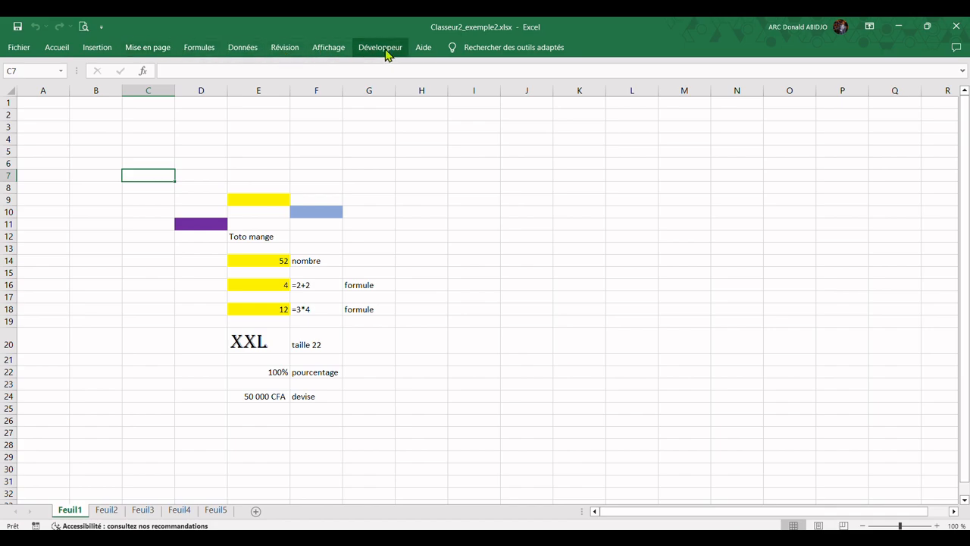
left_click(46, 52)
left_click(94, 47)
left_click(148, 47)
left_click(199, 47)
left_click(238, 49)
left_click(285, 47)
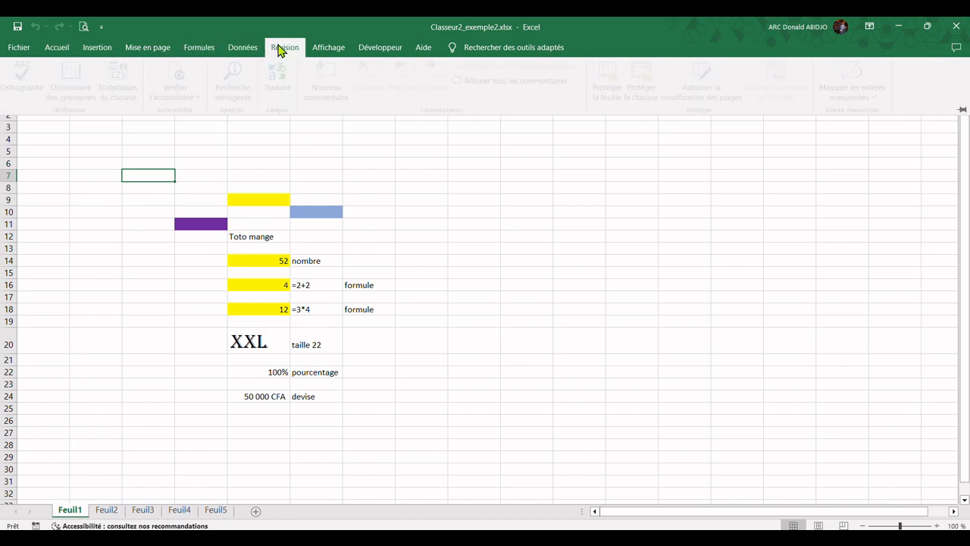
left_click(328, 47)
left_click(379, 47)
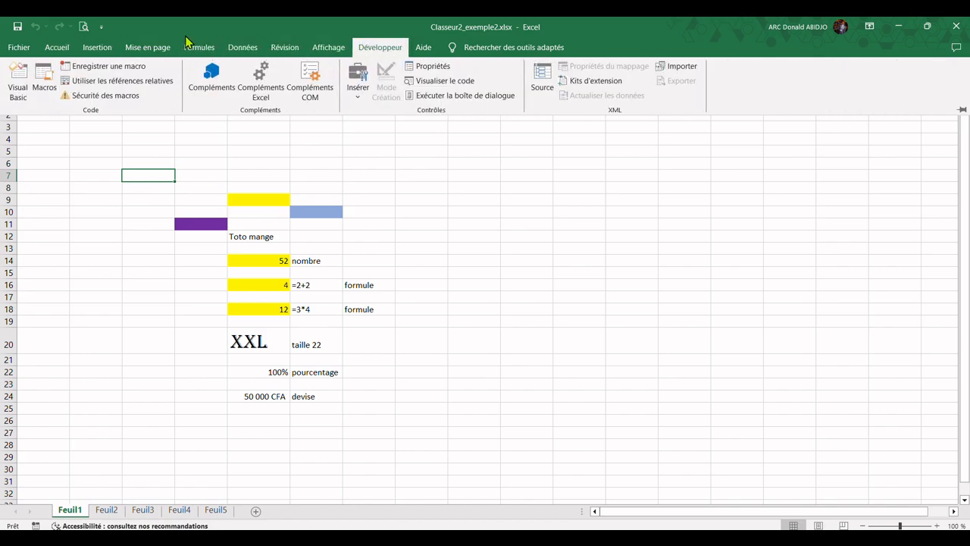
left_click(22, 51)
left_click(25, 55)
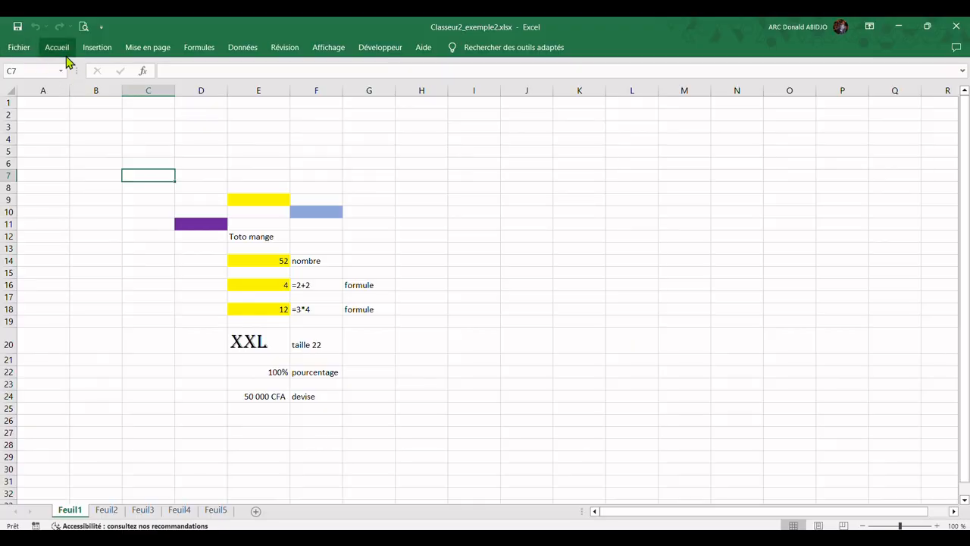
left_click(61, 49)
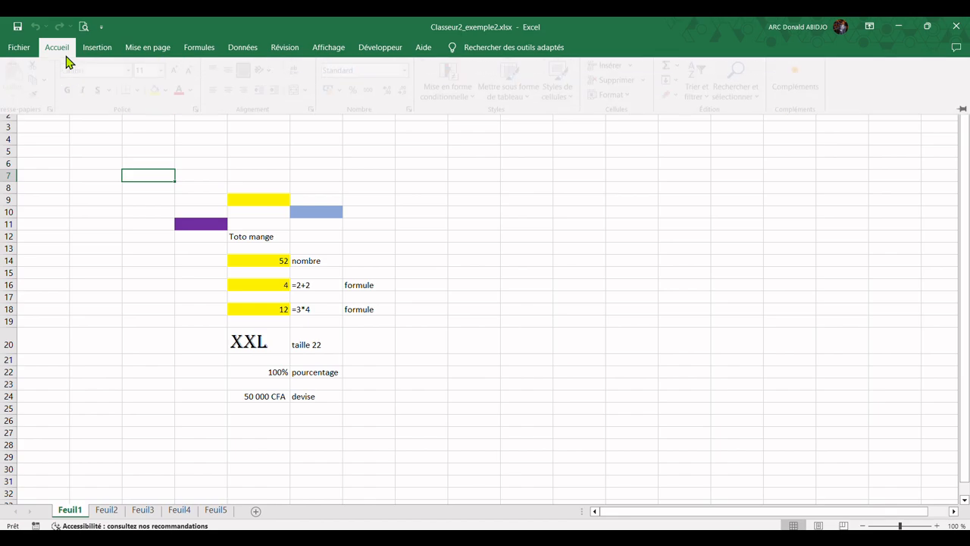
left_click(130, 149)
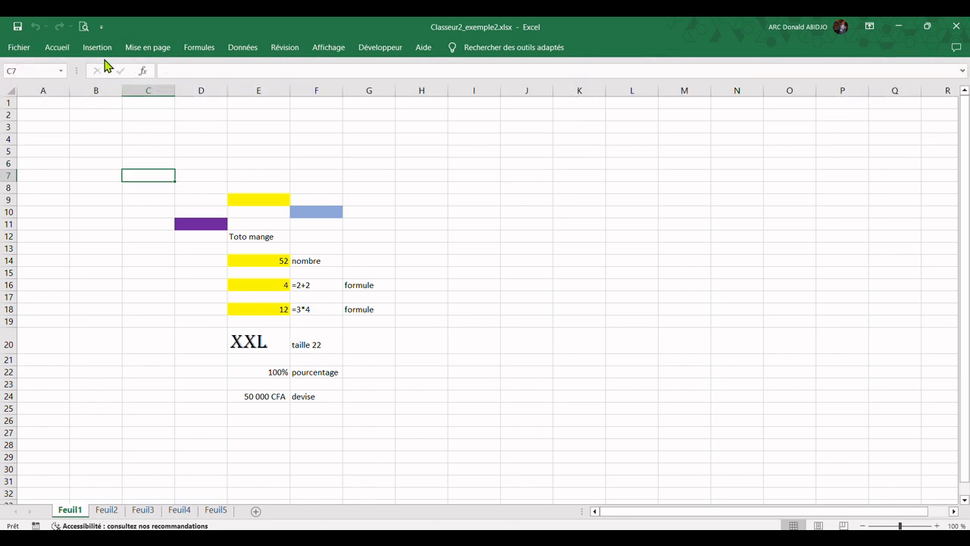
- Review the commands available for customizing the Quick Access Toolbar without changing the selection
left_click(102, 30)
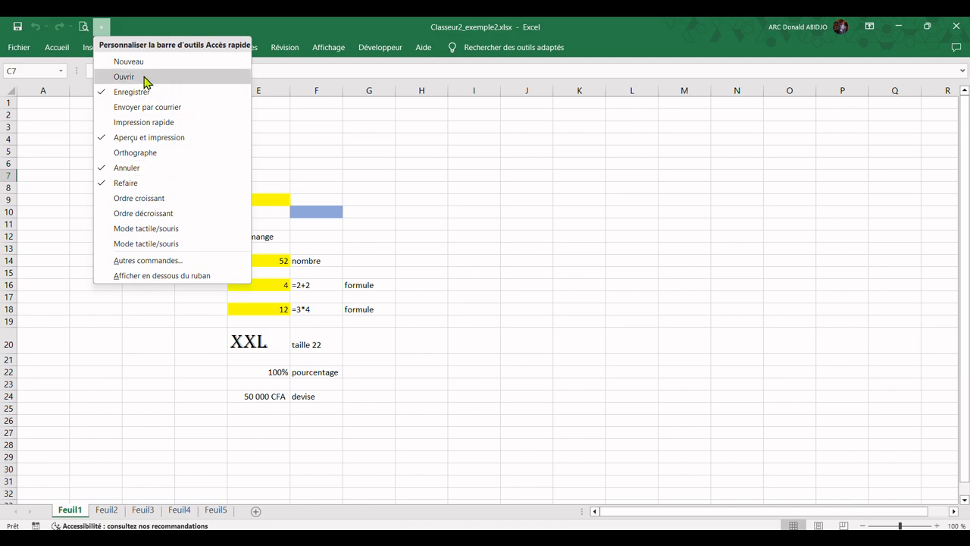
left_click(212, 30)
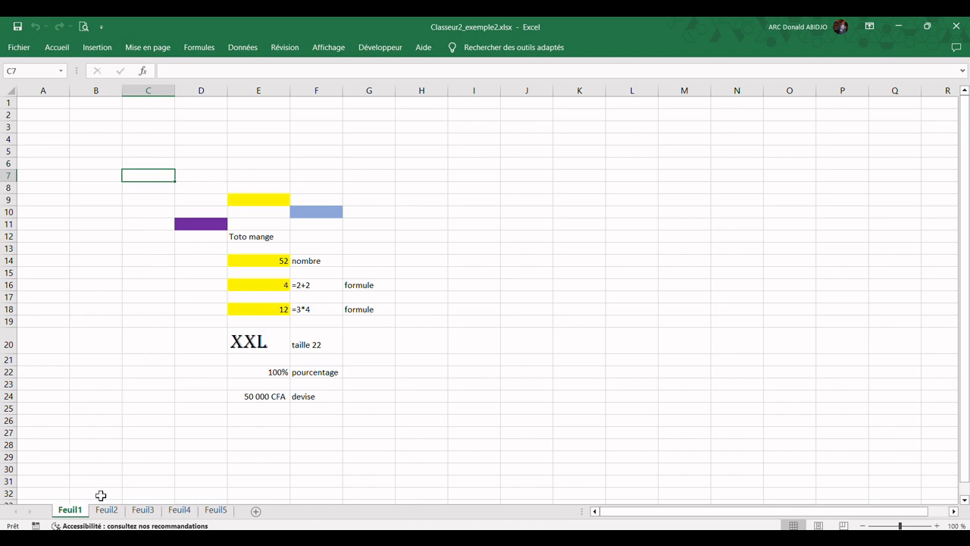
- Look through the workbook's sheets Feuil2, Feuil3, Feuil4 and Feuil5, and return to Feuil1
left_click(122, 510)
left_click(142, 510)
left_click(179, 509)
left_click(215, 509)
left_click(70, 510)
left_click(106, 511)
left_click(143, 511)
left_click(179, 511)
left_click(215, 511)
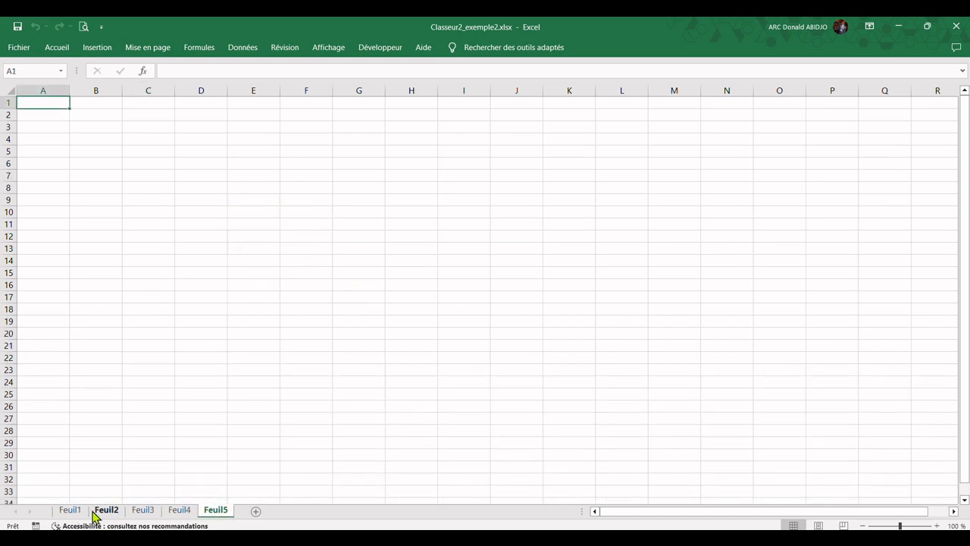
left_click(70, 512)
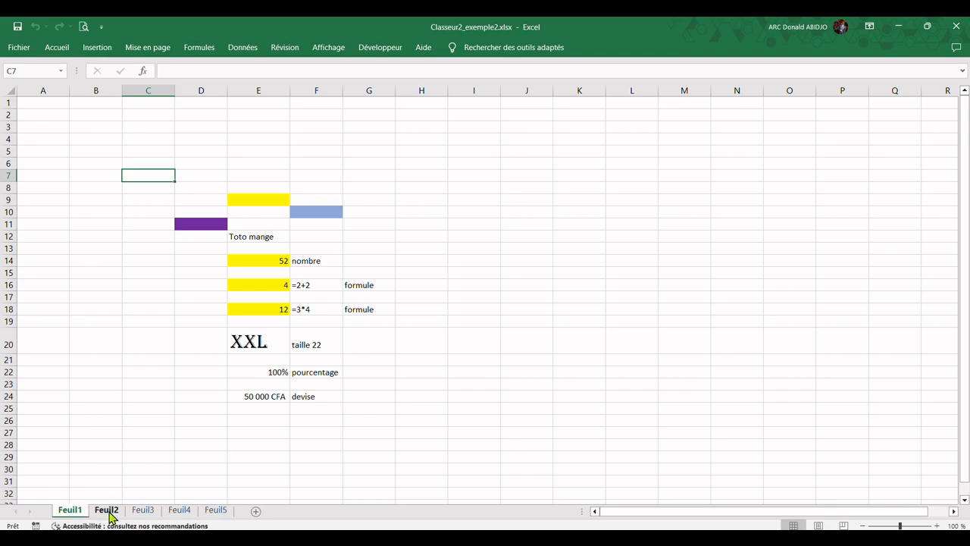
- Inspect the content of cell E12 in the formula bar and compare it with empty cell C5
left_click(243, 241)
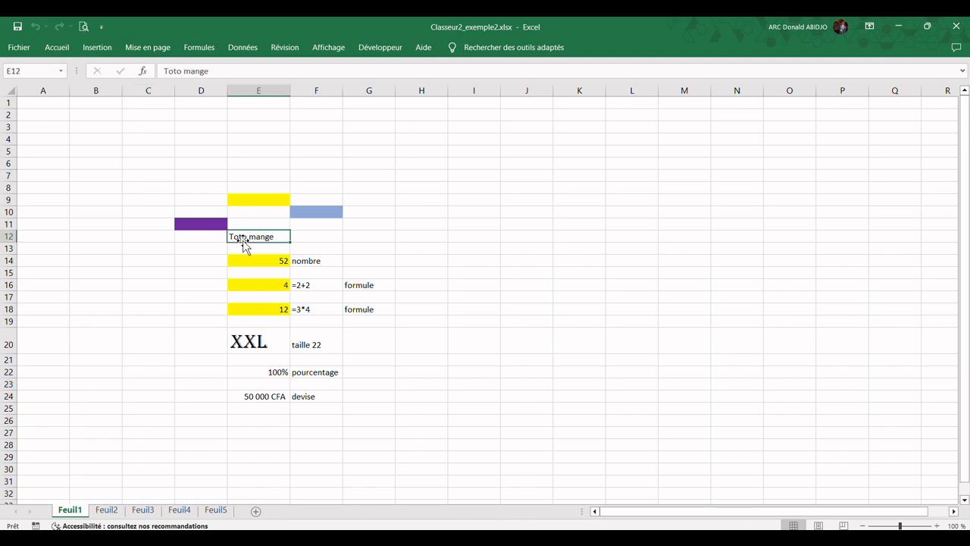
left_click(223, 71)
left_click_drag(223, 71, 154, 73)
left_click(170, 151)
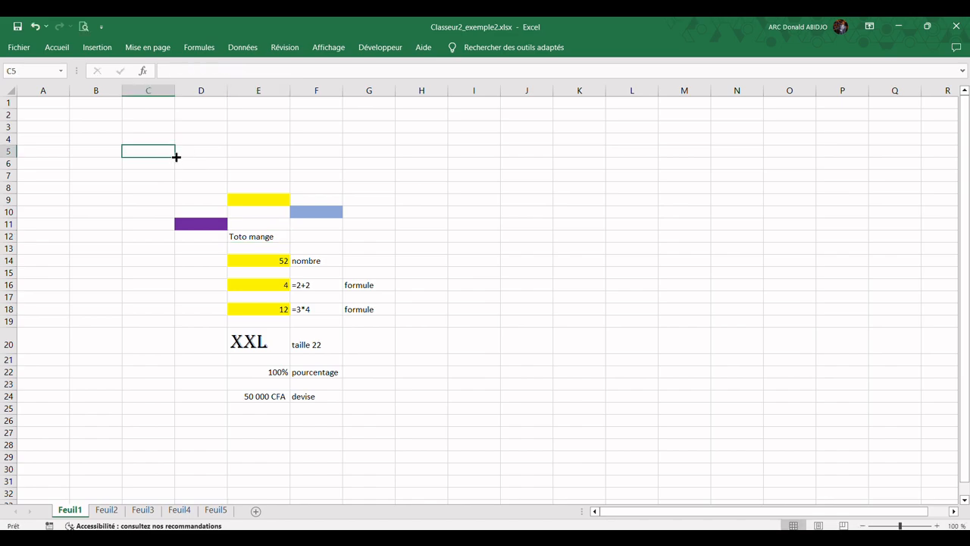
left_click(173, 69)
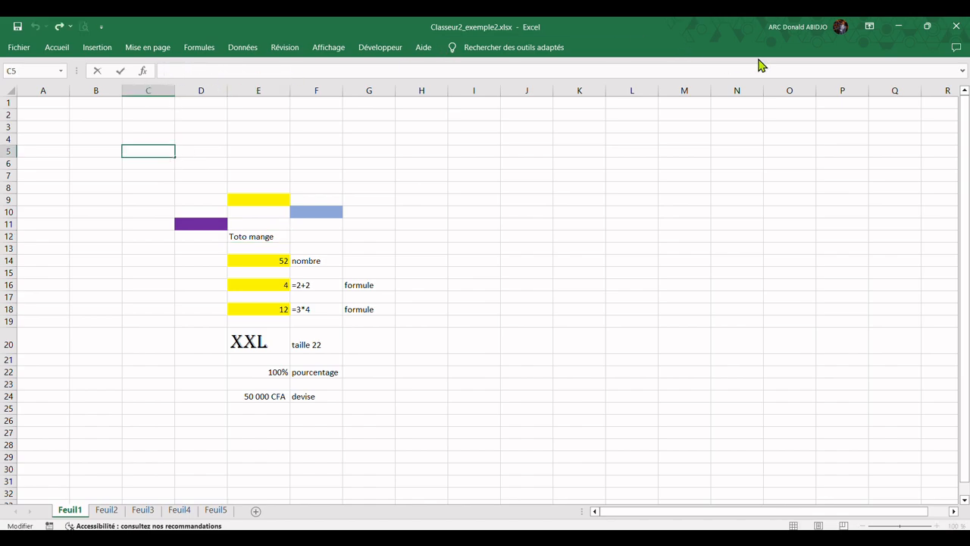
left_click(641, 139)
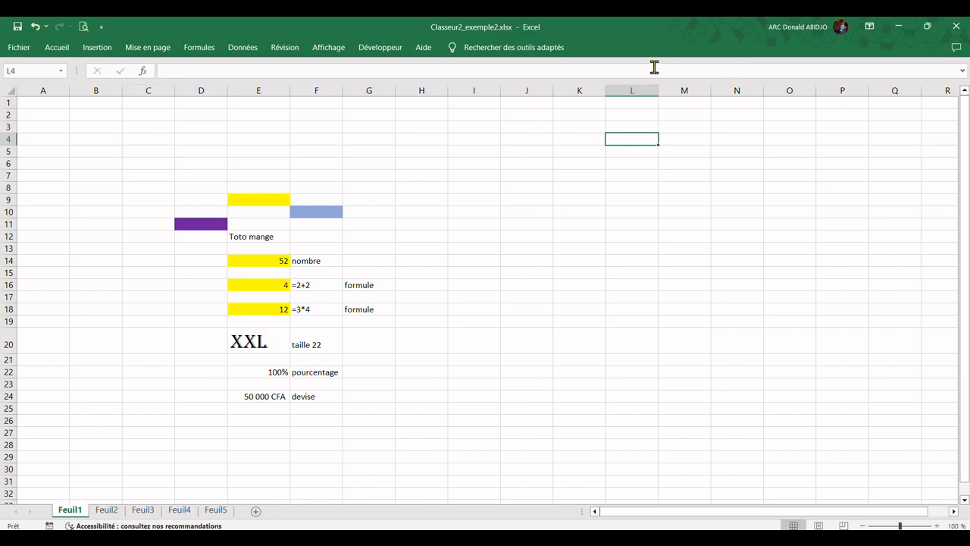
- View the Insert Function dialog for cell L4, close it without inserting anything, and select cell C3
left_click(147, 74)
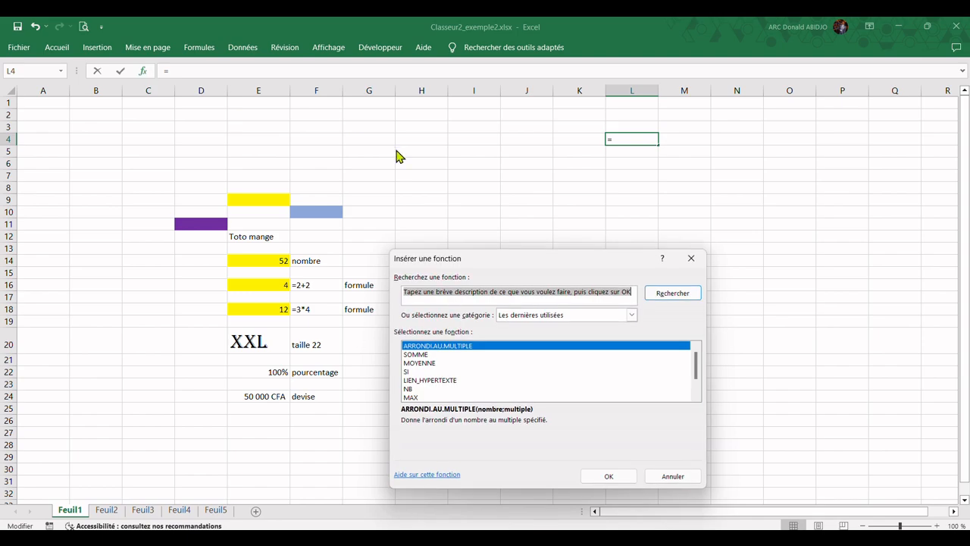
left_click(693, 257)
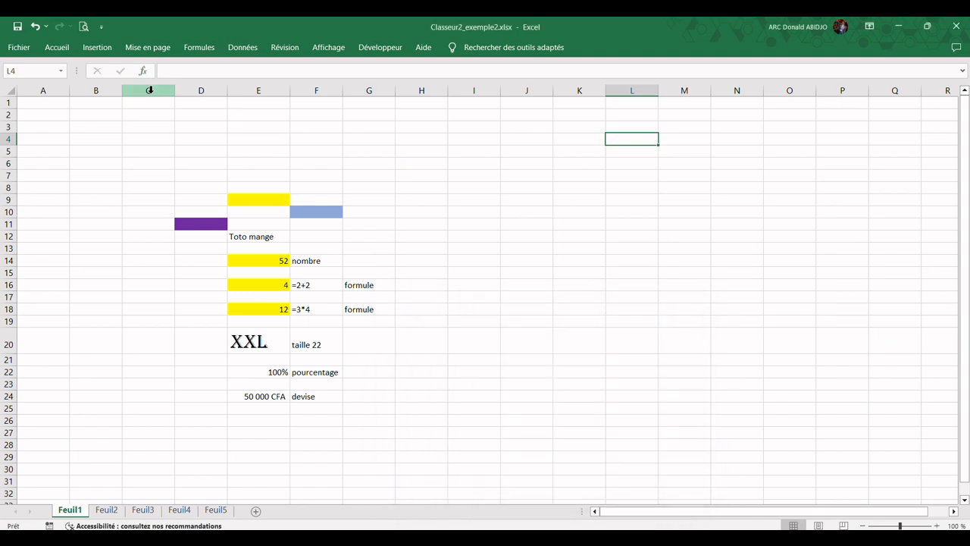
left_click(161, 75)
left_click(143, 129)
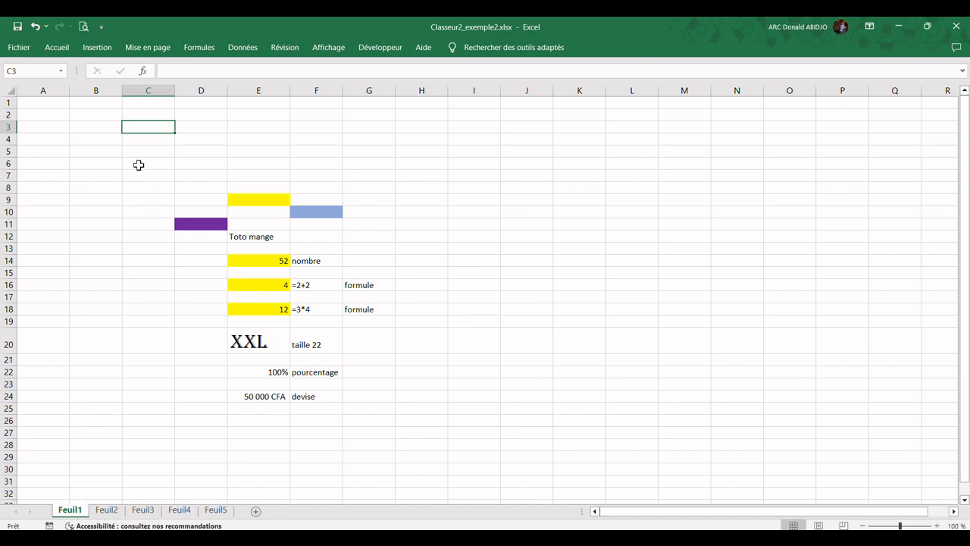
- View the options available for cell E9, select individual cells and the whole of Feuil1, and clear that selection by choosing B31
right_click(232, 202)
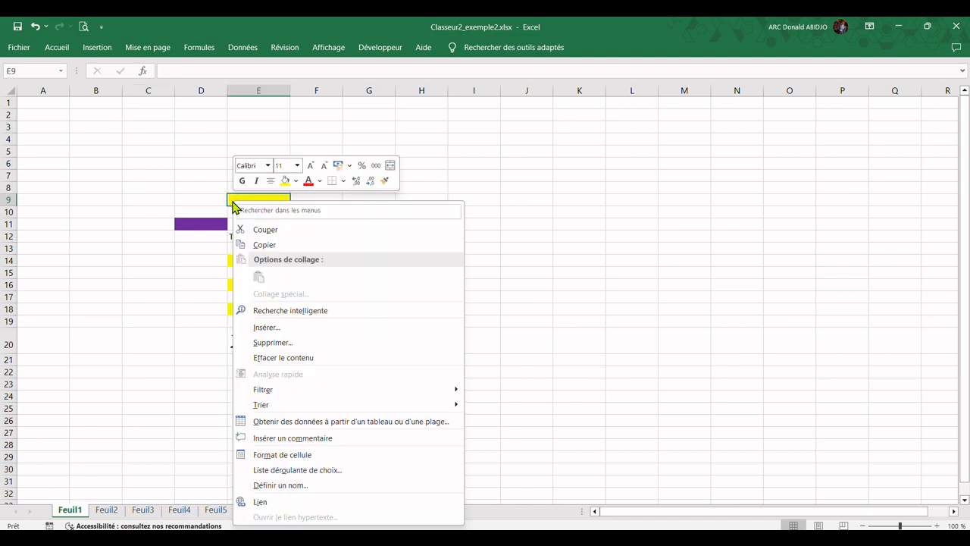
left_click(199, 190)
left_click(192, 212)
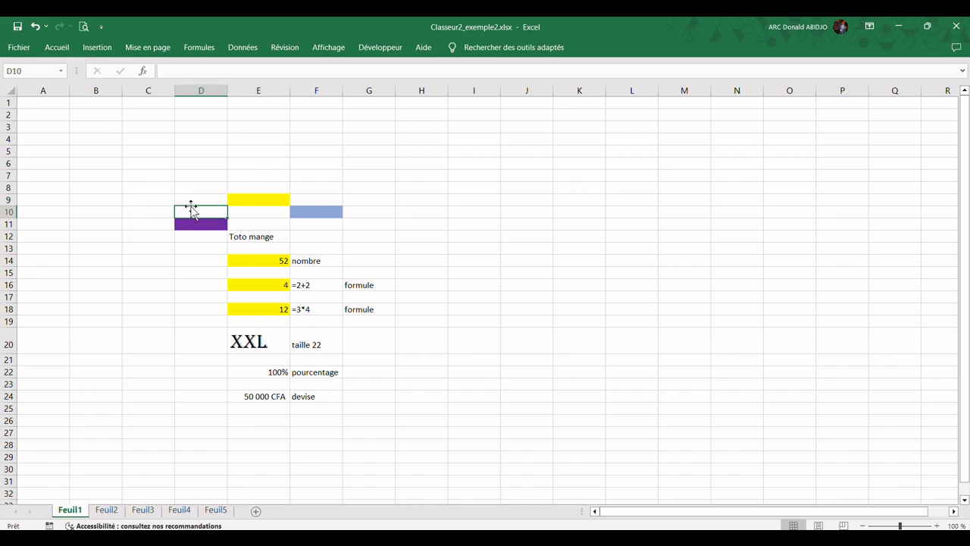
left_click(113, 157)
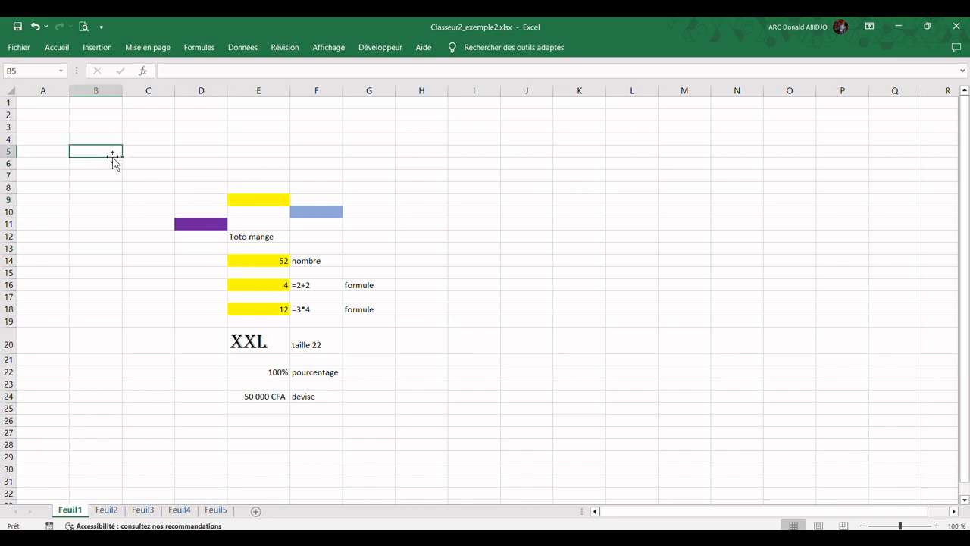
left_click(9, 92)
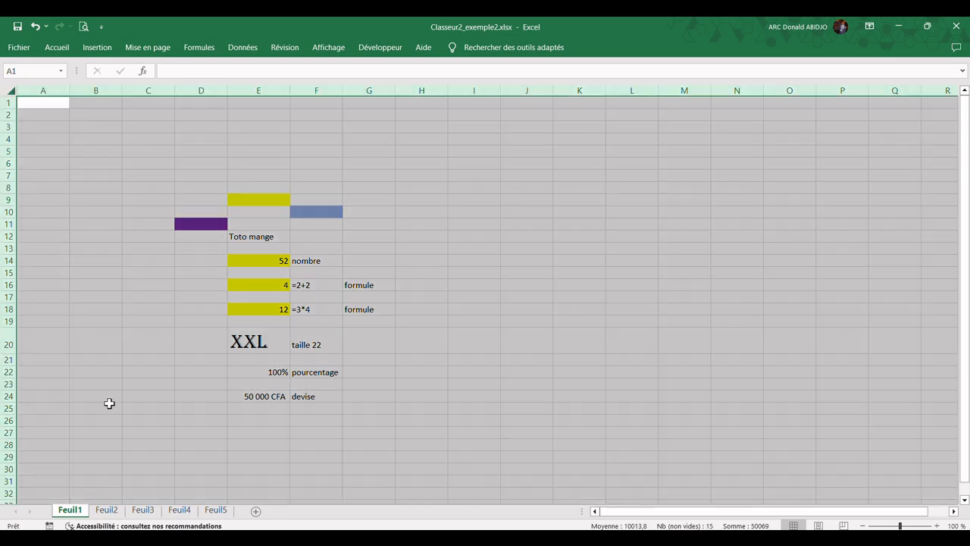
left_click(93, 486)
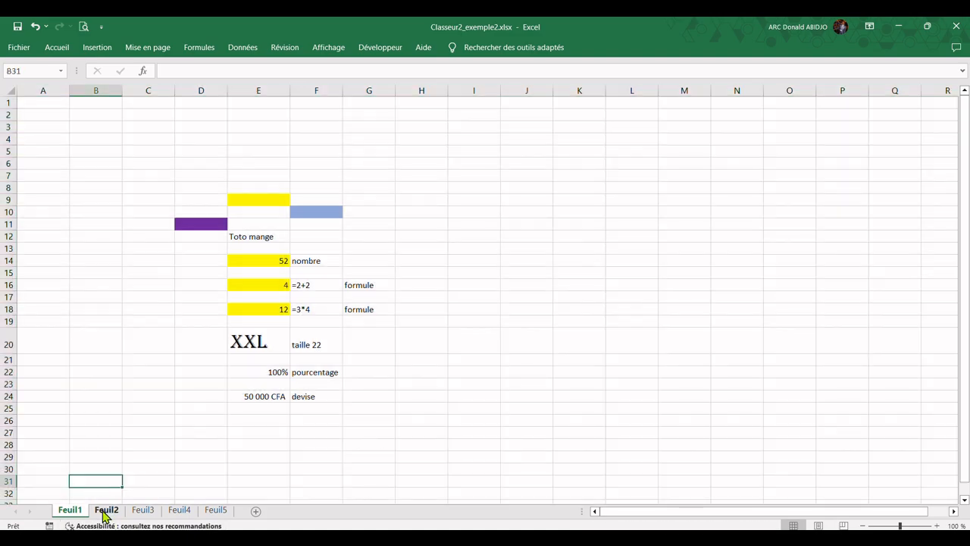
- View cell A1 on the sheet Feuil2 and return to Feuil1
left_click(105, 513)
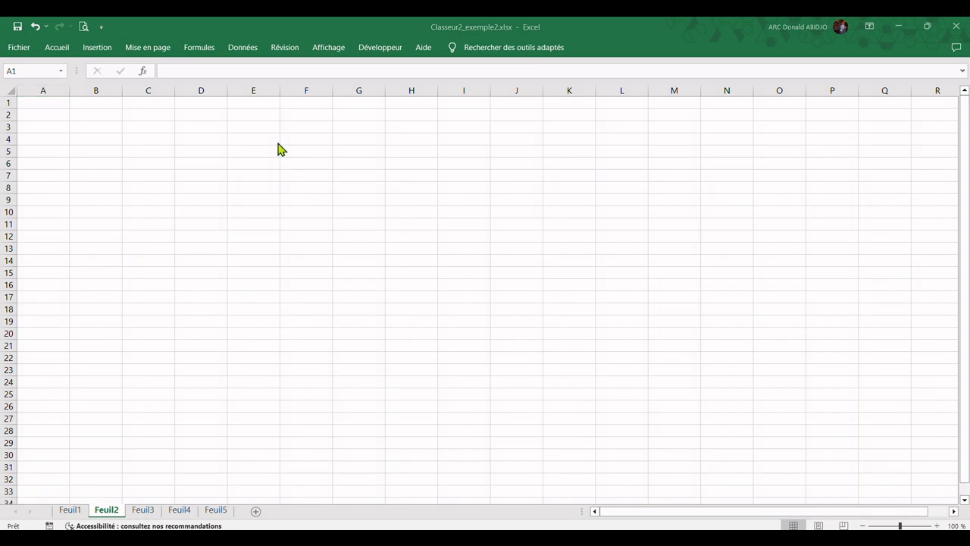
left_click(65, 106)
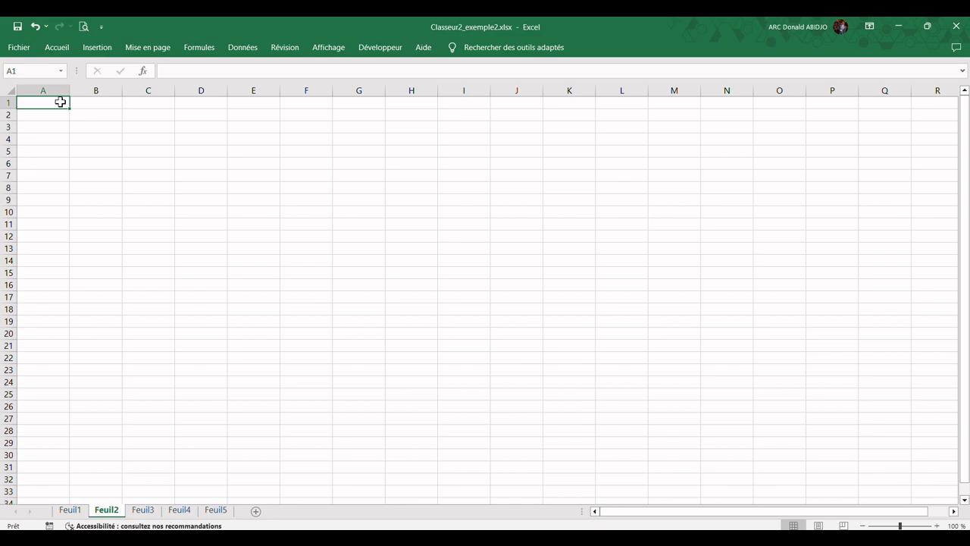
left_click(70, 510)
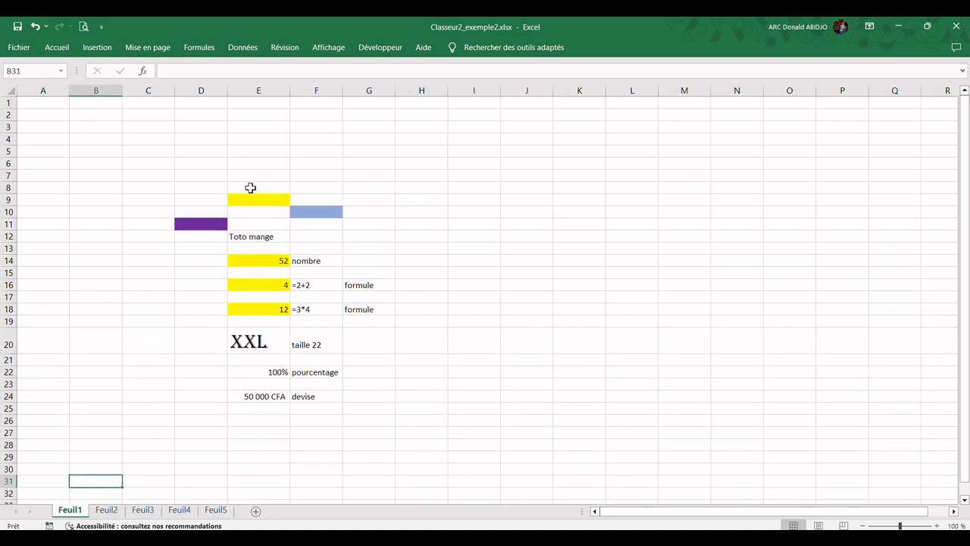
- Remove the fill color from the range C9:F11 on Feuil1
left_click(255, 199)
left_click_drag(148, 199, 336, 220)
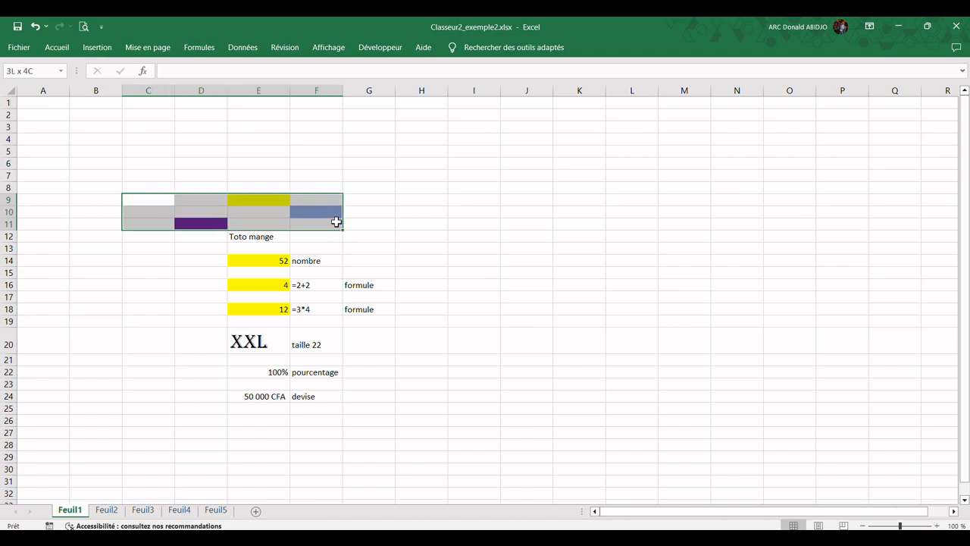
right_click(336, 222)
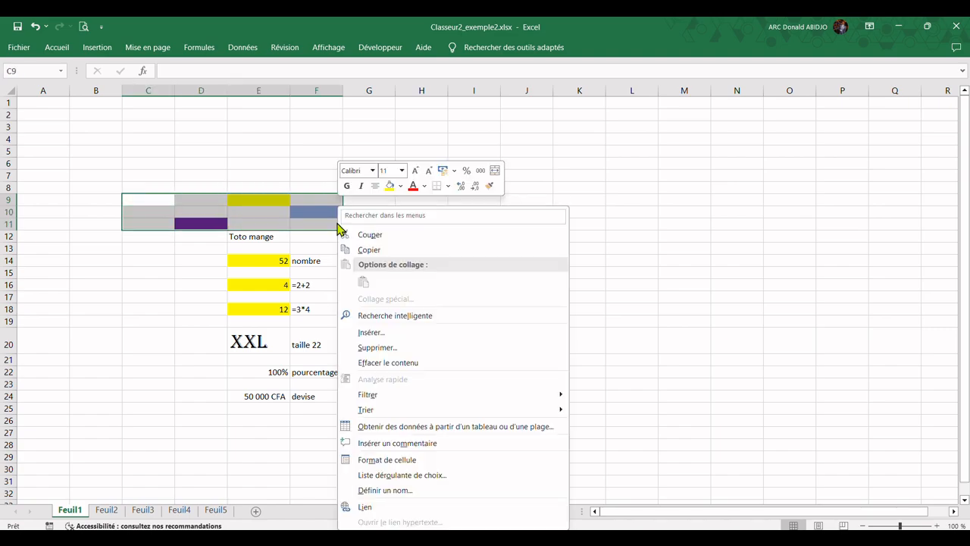
left_click(400, 185)
left_click(391, 218)
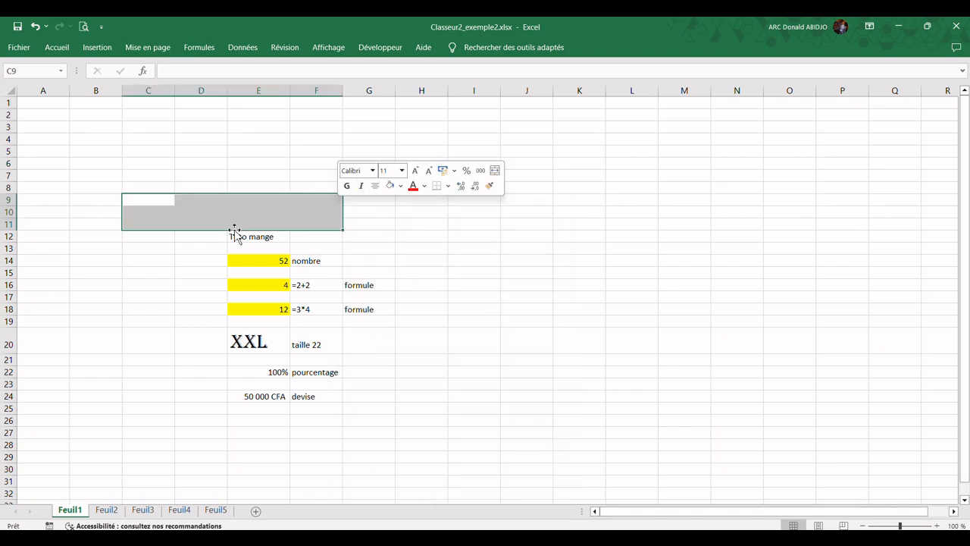
- Apply the Aucun remplissage fill option to the range C9:F11 and deselect the range
left_click(401, 185)
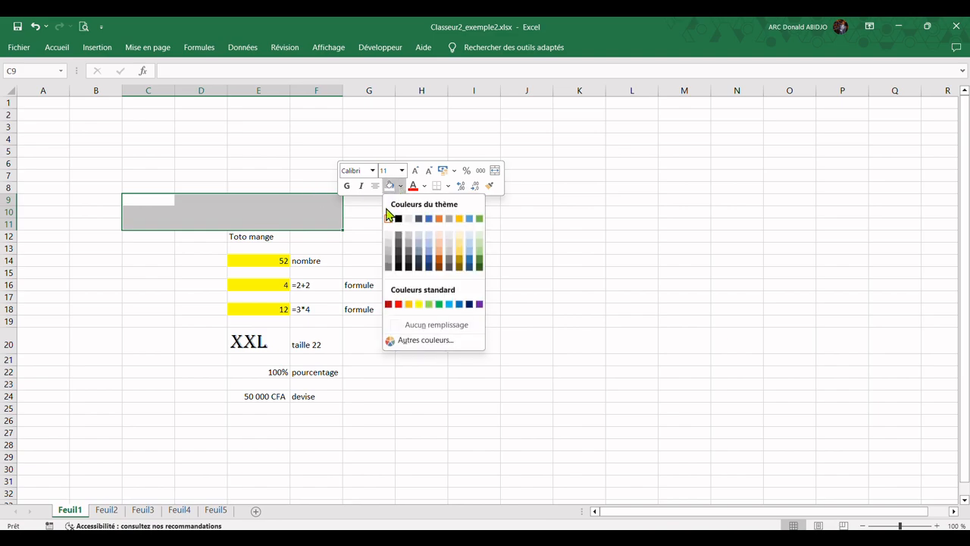
left_click(410, 326)
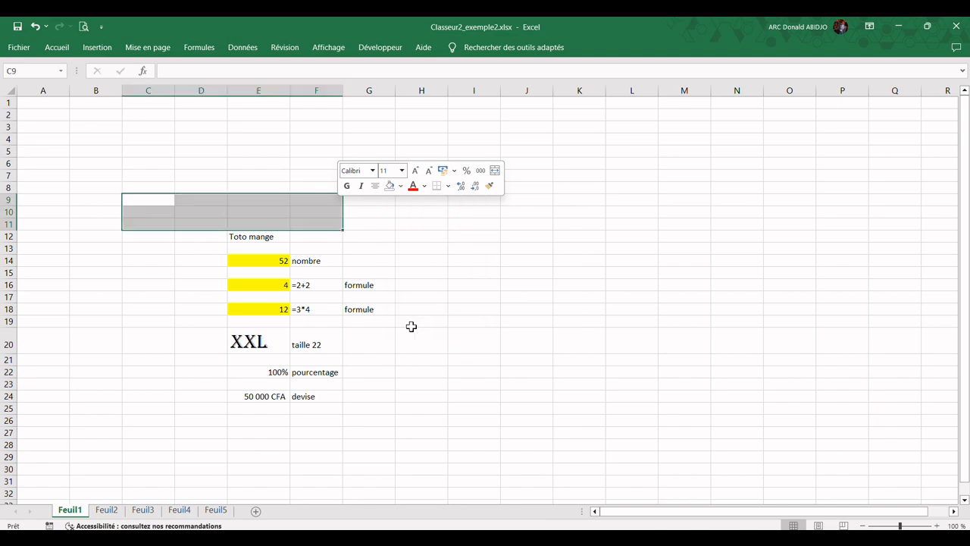
left_click(185, 259)
- Replace the text in cell E12 with a first name followed by "joue"
left_click(249, 235)
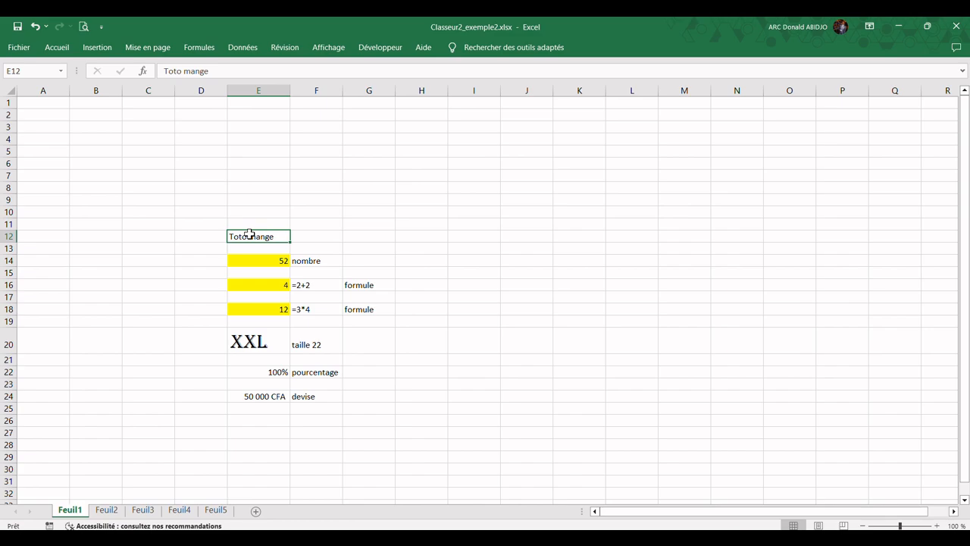
type("Is")
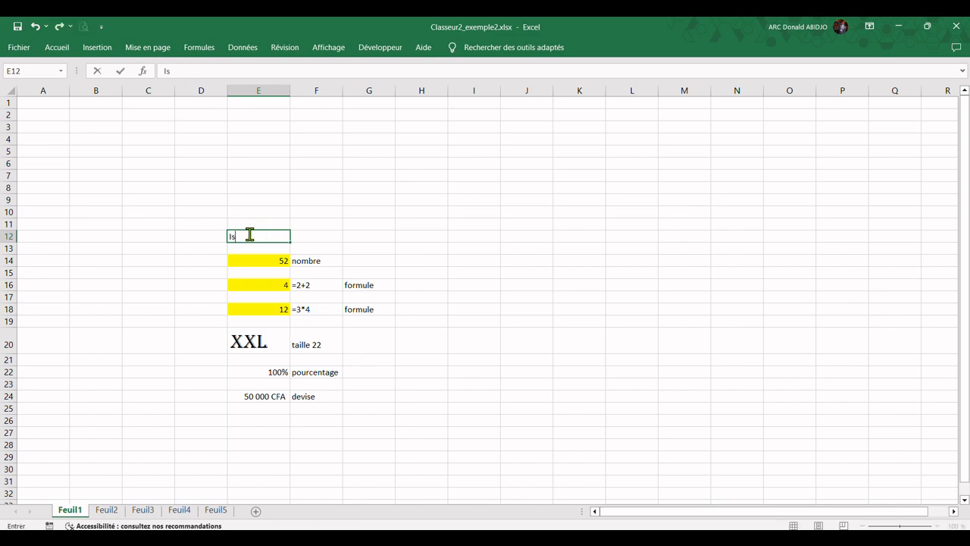
type("aac joue")
key("Return")
key("Return")
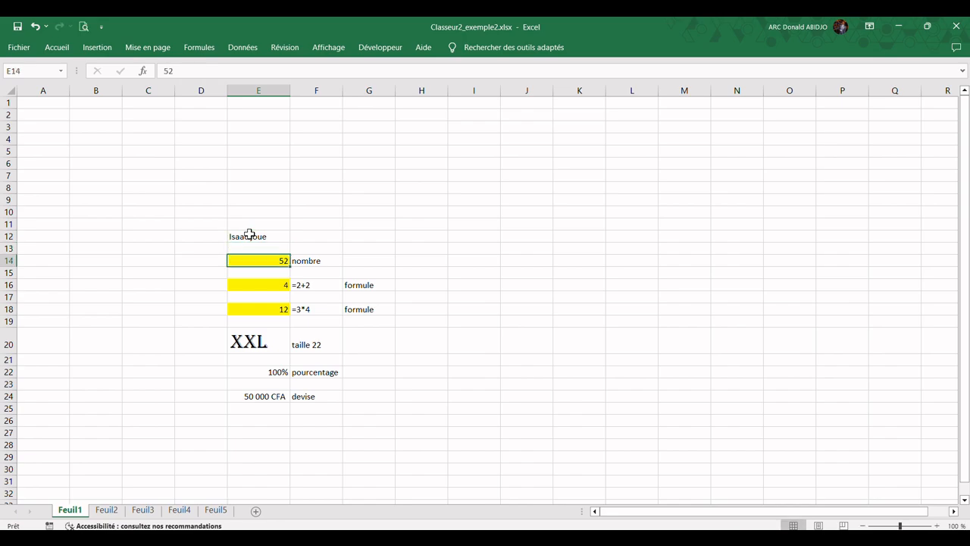
- Set the number in cell E14 to 33
key("Right")
key("Left")
type("33")
key("Return")
- Try the number 55 in cell E16 in place of its formula, and undo that entry
key("Down")
type("55")
key("Return")
key("Down")
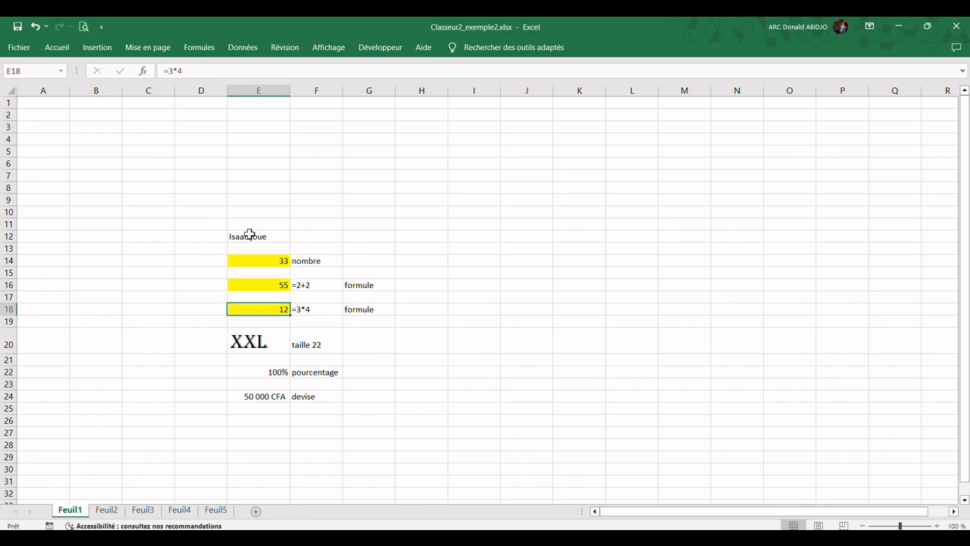
key("Up")
key("Up")
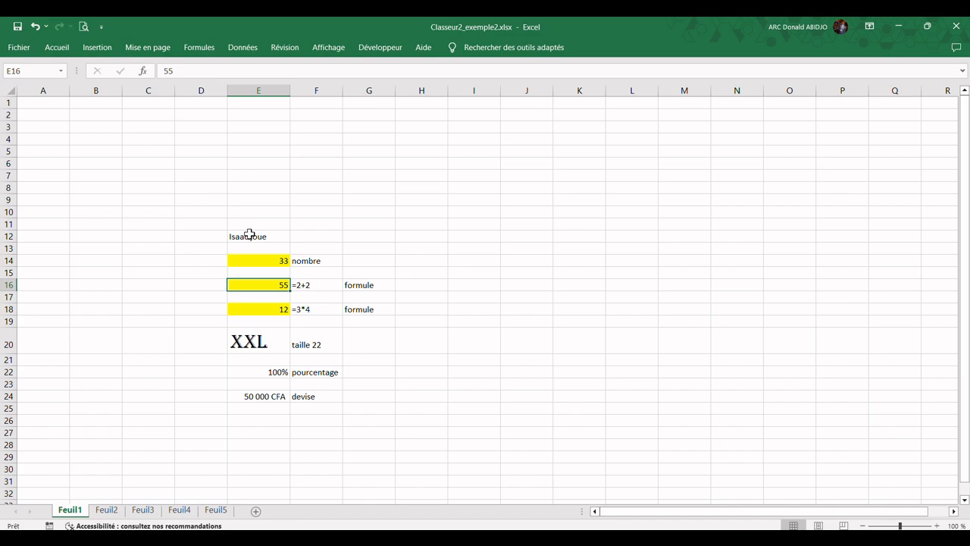
key("ctrl+z")
- Examine the formulas in cells E16 and E18 and the matching labels in F16 and F18
double_click(271, 285)
key("Return")
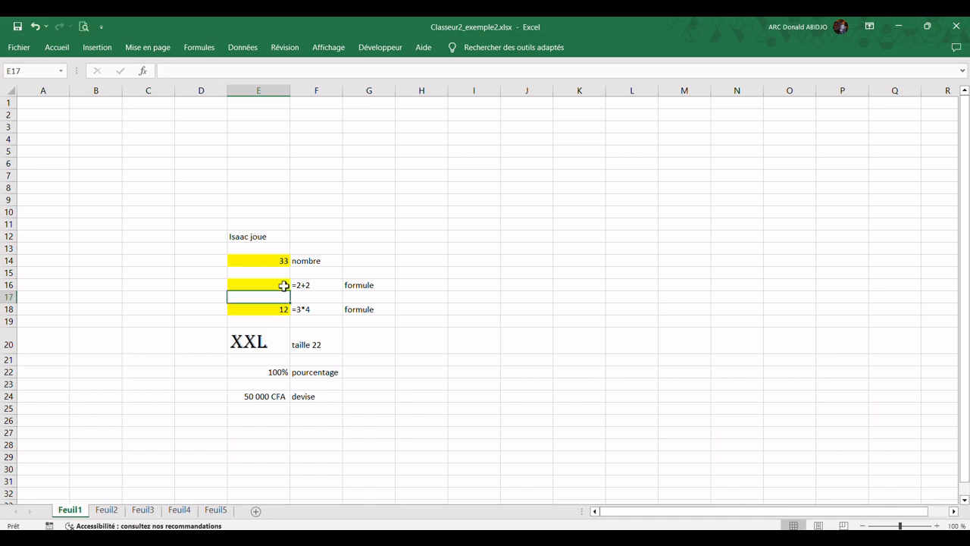
double_click(278, 311)
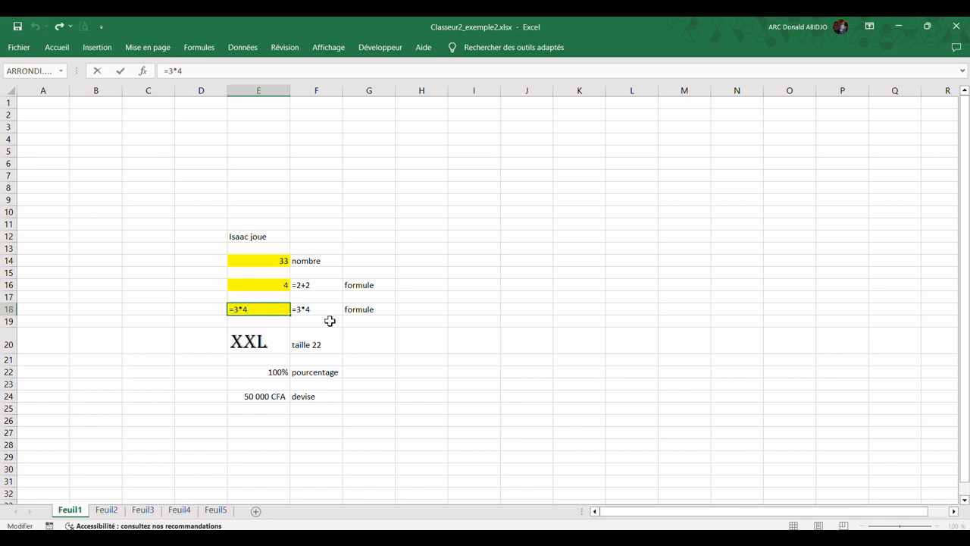
key("Return")
left_click(319, 286)
left_click(317, 309)
- Set the font size of the XXL text in E20 to 48 and fit column E's width to its content
double_click(258, 344)
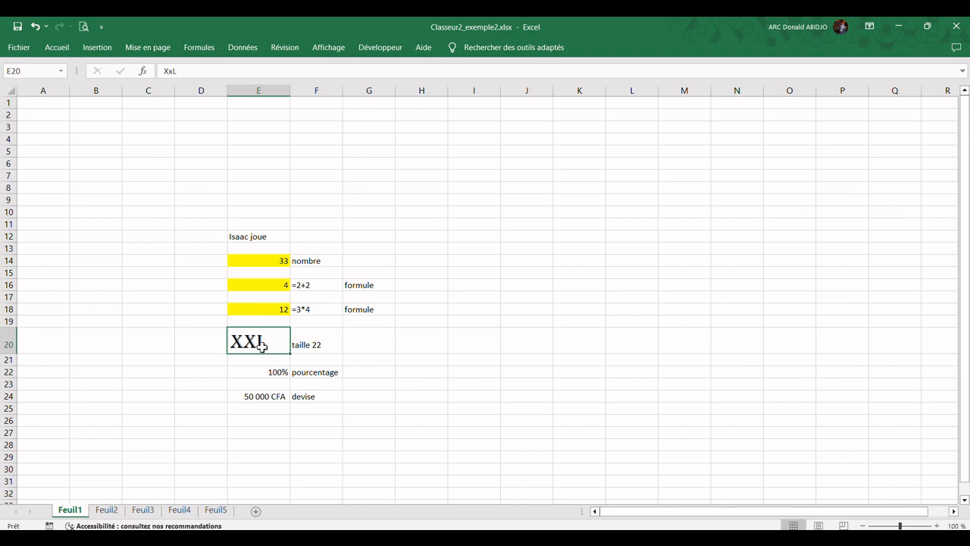
left_click(307, 344)
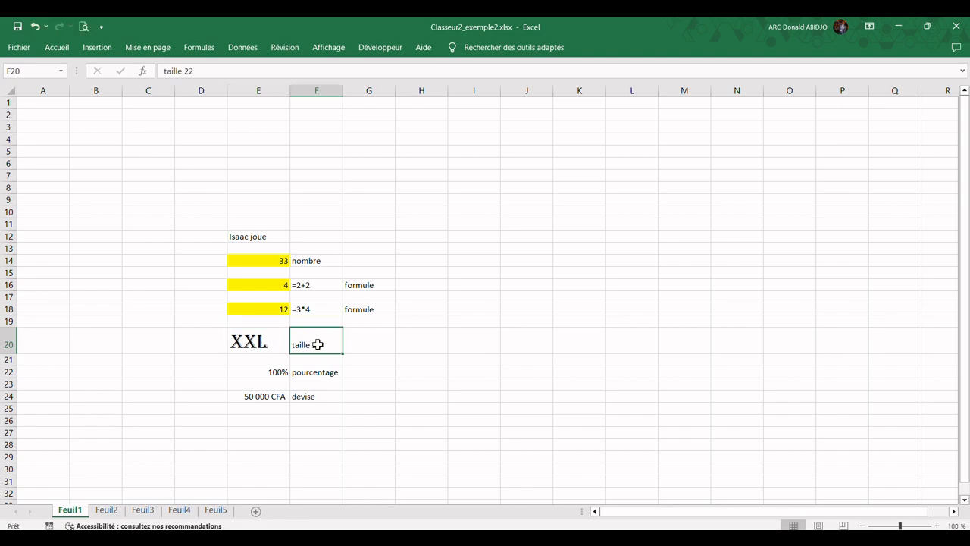
left_click(264, 371)
left_click(250, 342)
right_click(251, 342)
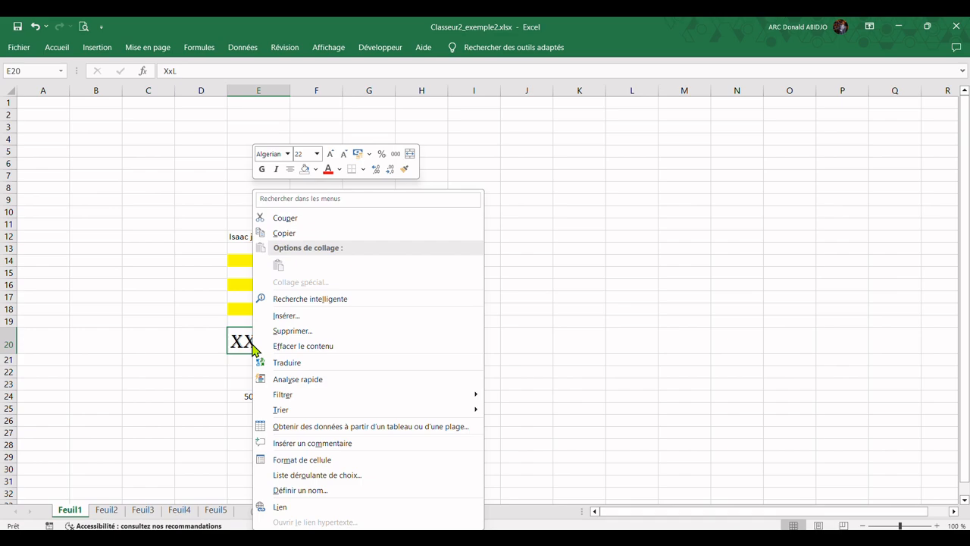
left_click(317, 154)
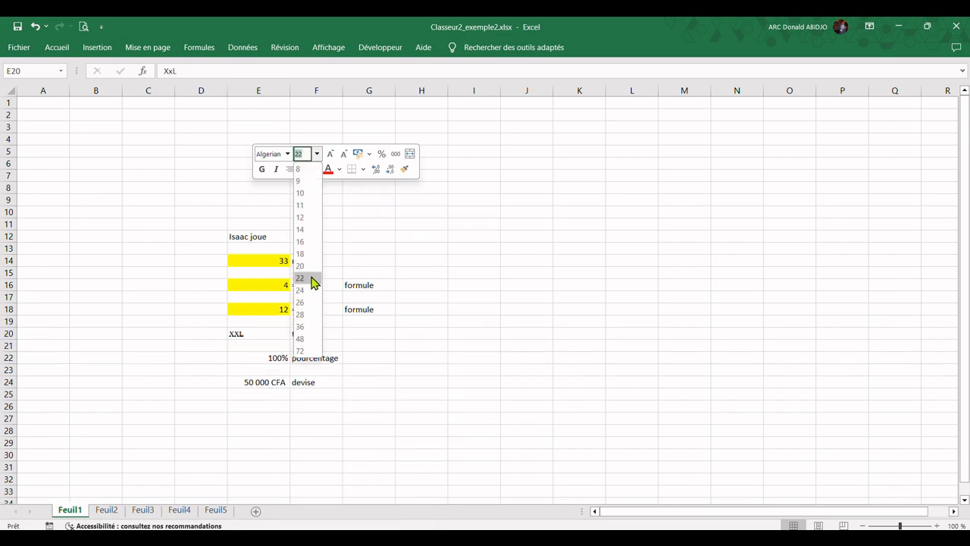
left_click(307, 339)
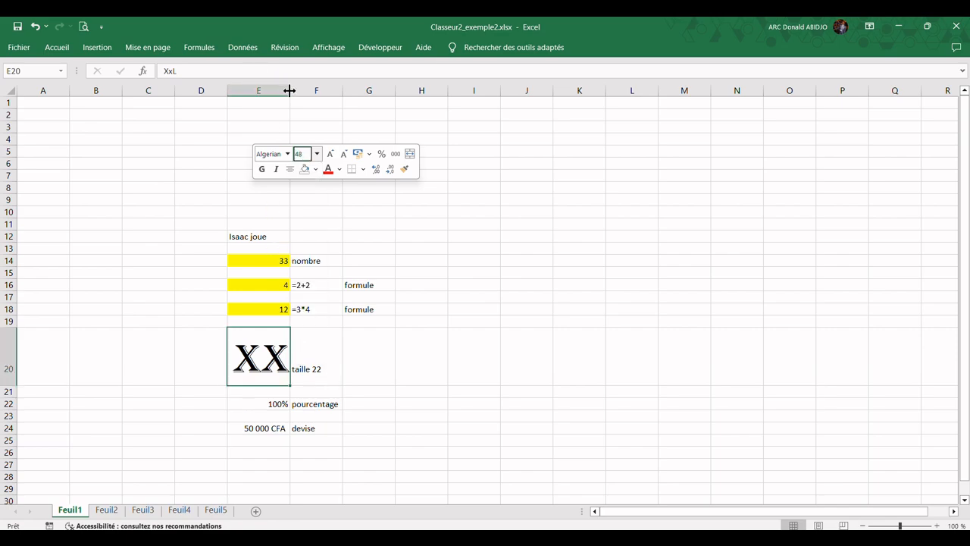
double_click(290, 90)
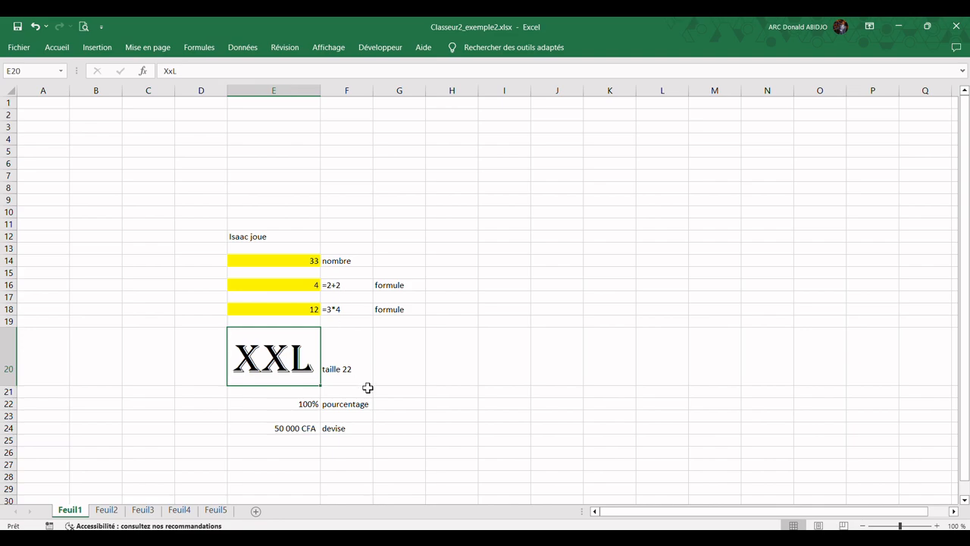
- Change the label in cell F20 to "taille 48"
left_click(350, 372)
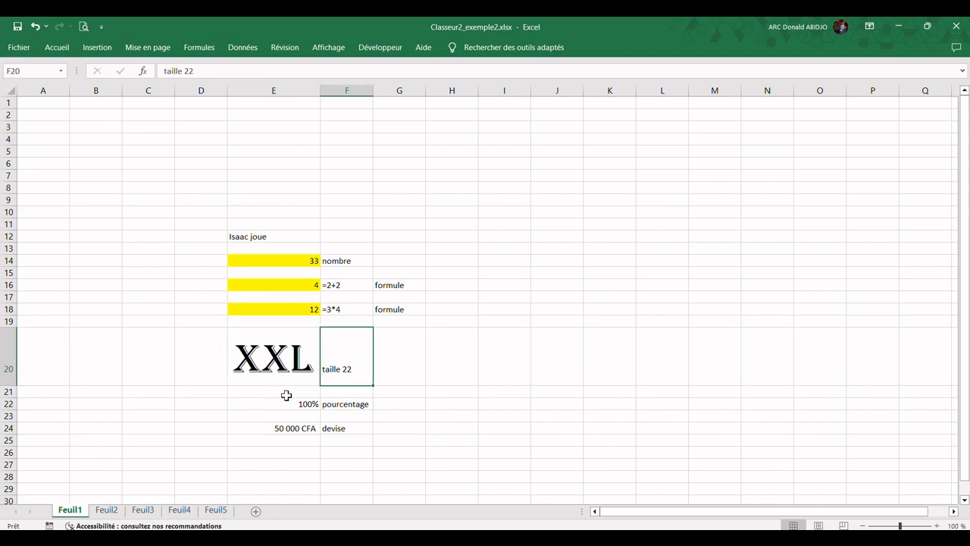
right_click(290, 354)
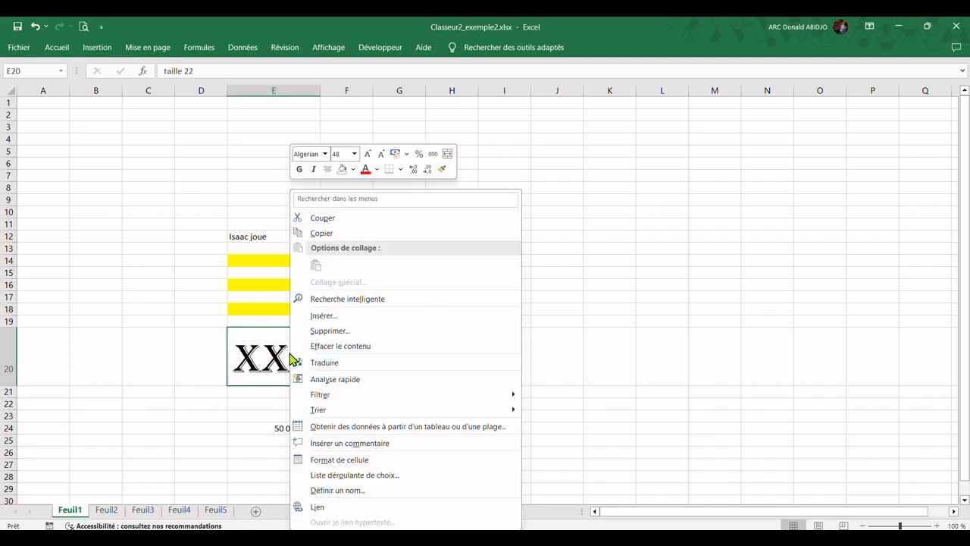
key("Escape")
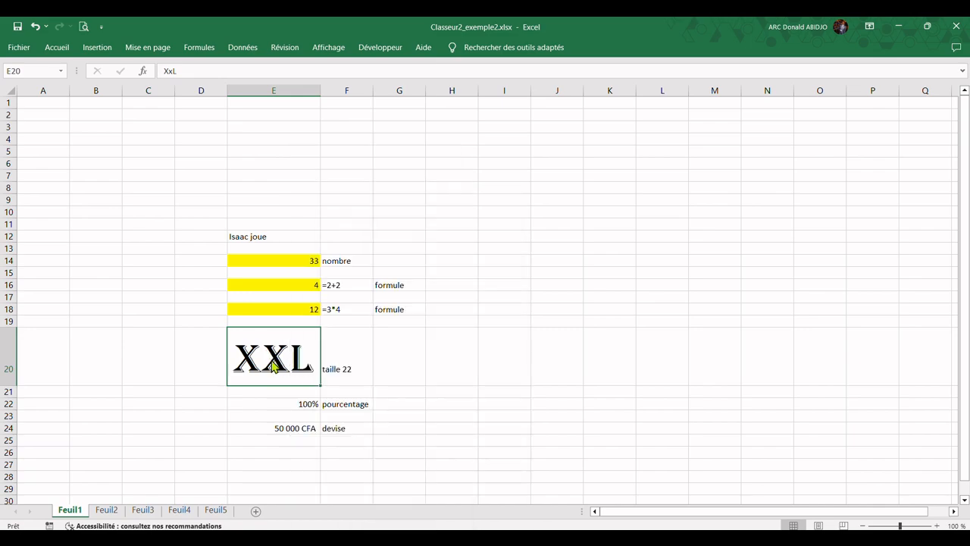
double_click(360, 370)
key("BackSpace")
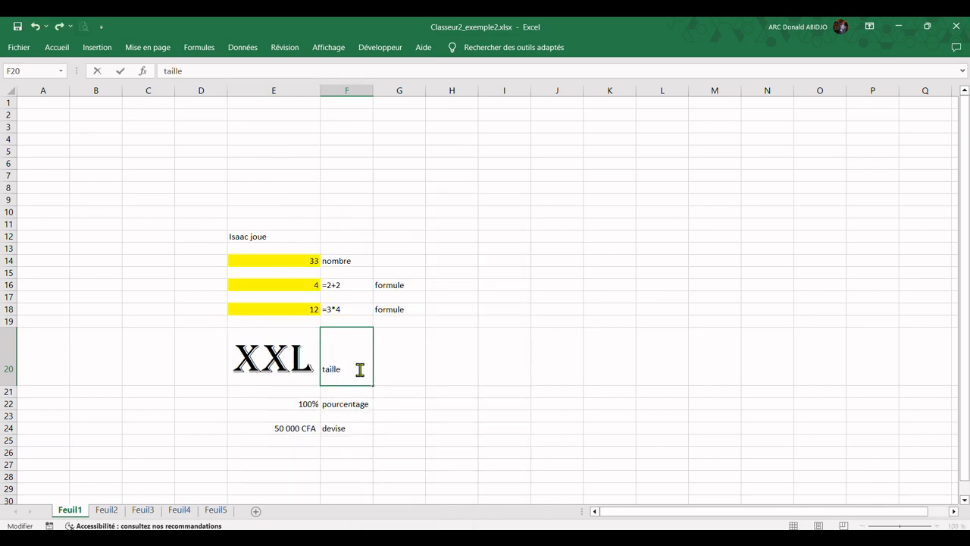
key("Return")
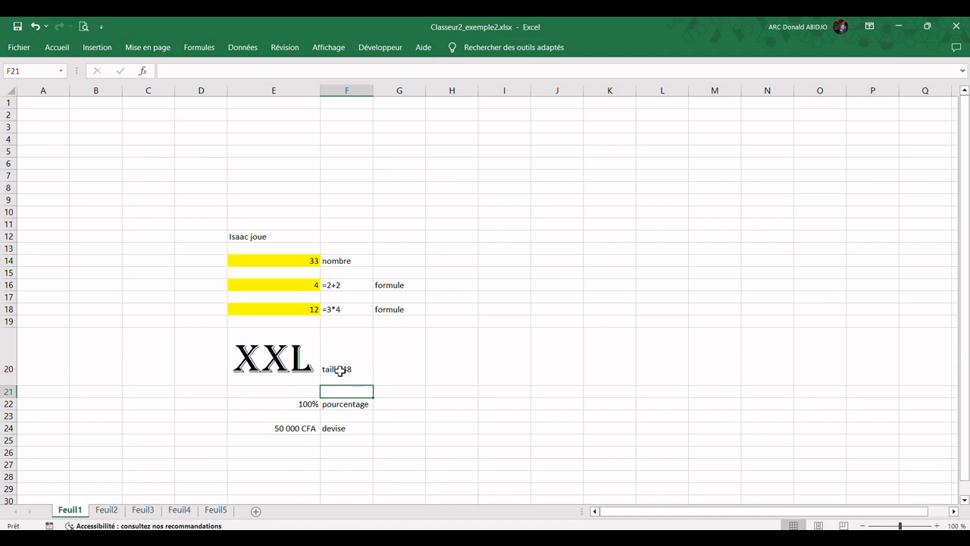
- Check the font used in E20 and extend the label in F20 to "taille 48 + police Algerian"
right_click(306, 372)
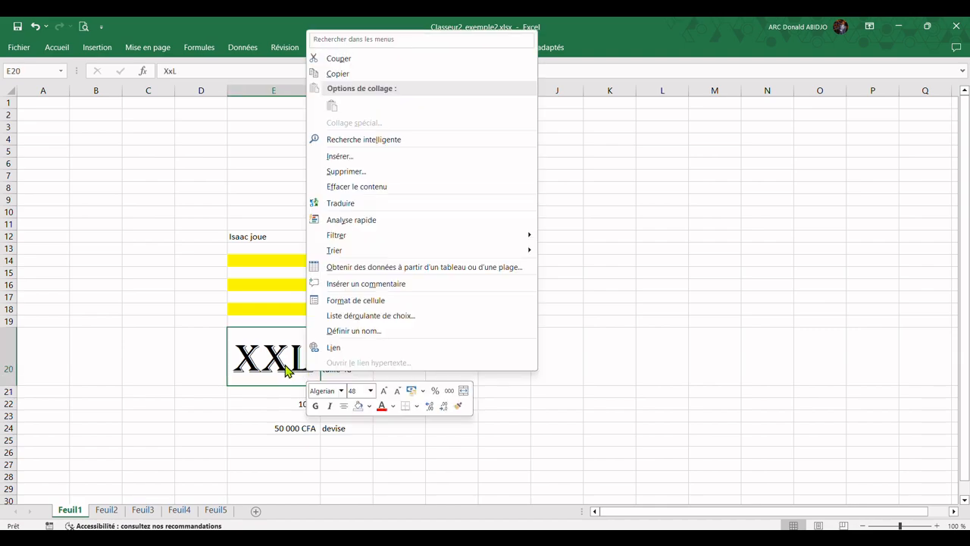
left_click(341, 390)
left_click(341, 391)
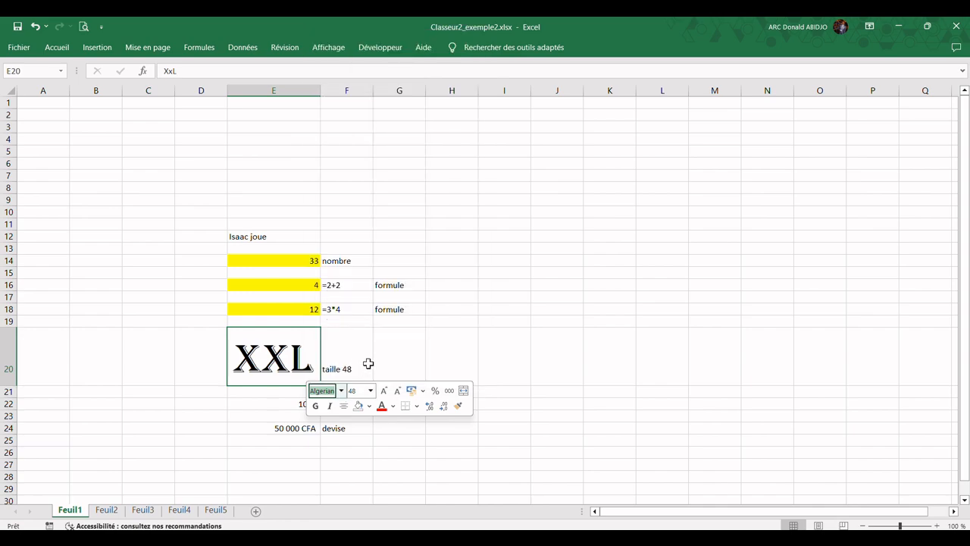
left_click(362, 368)
double_click(360, 370)
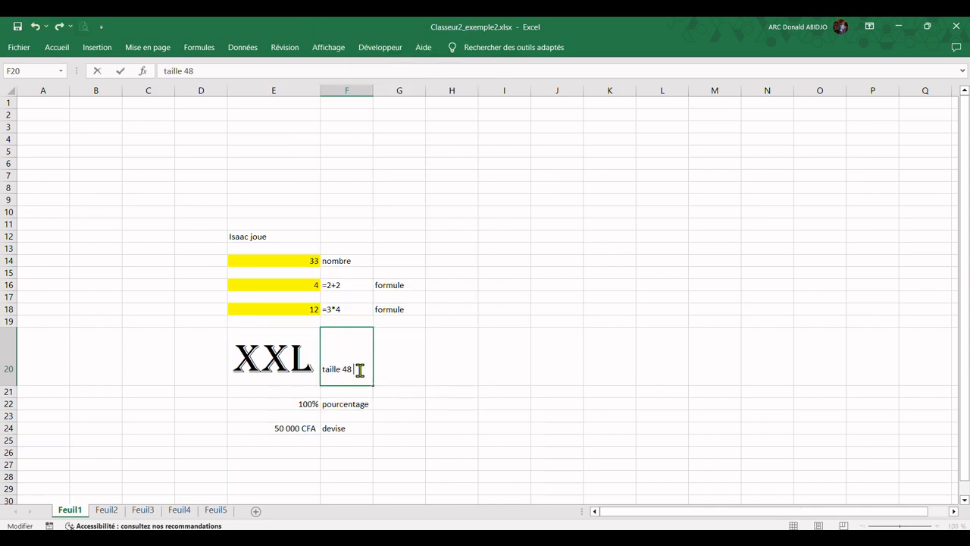
type("+ police Algerian")
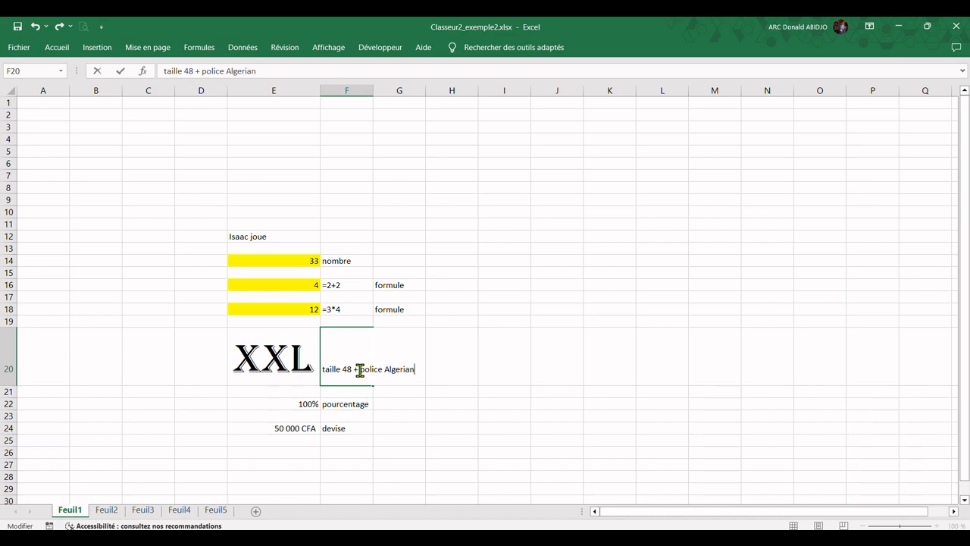
key("Return")
left_click(360, 369)
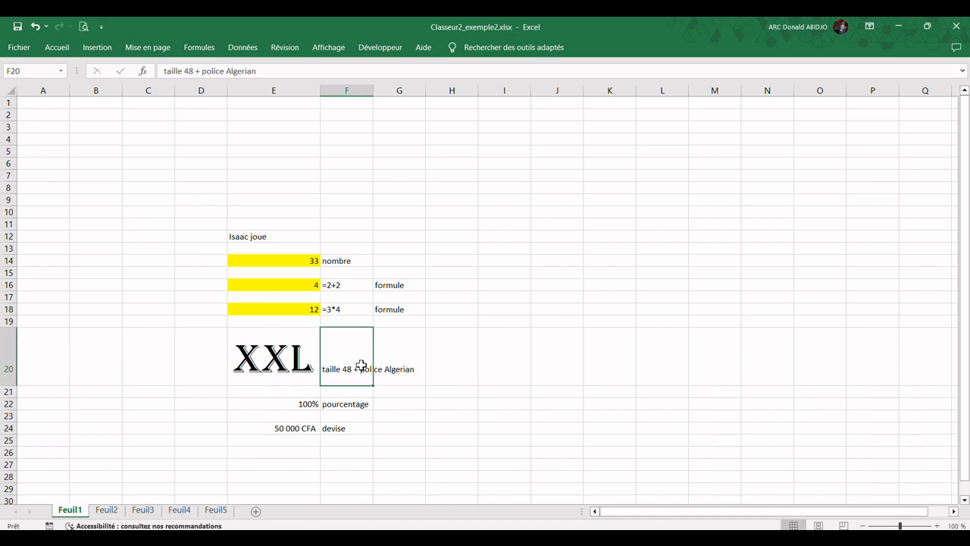
- Left-align the XXL text in cell E20
left_click(305, 408)
left_click(287, 369)
right_click(301, 368)
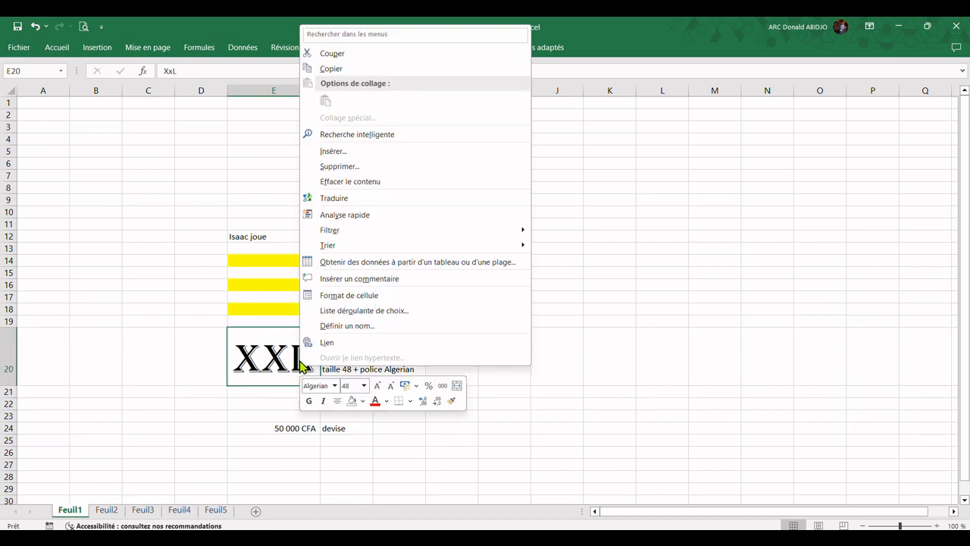
left_click(61, 52)
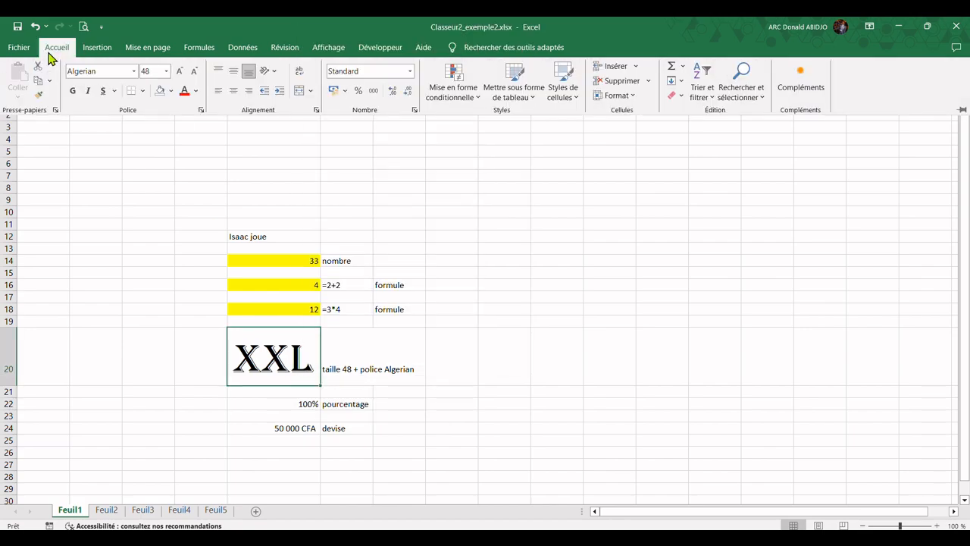
left_click(219, 92)
left_click(281, 296)
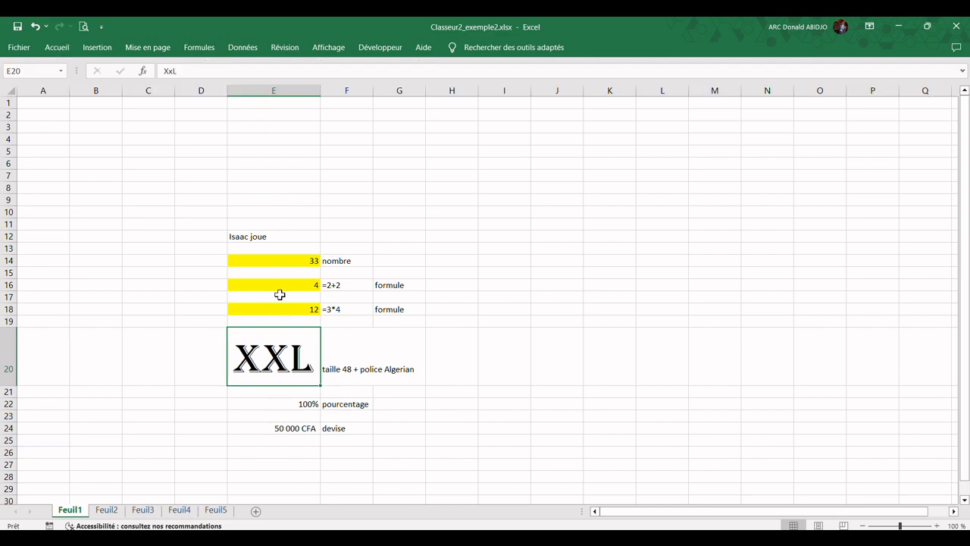
- Center the formula result in cell E16 horizontally
left_click_drag(278, 261, 278, 276)
left_click(275, 284)
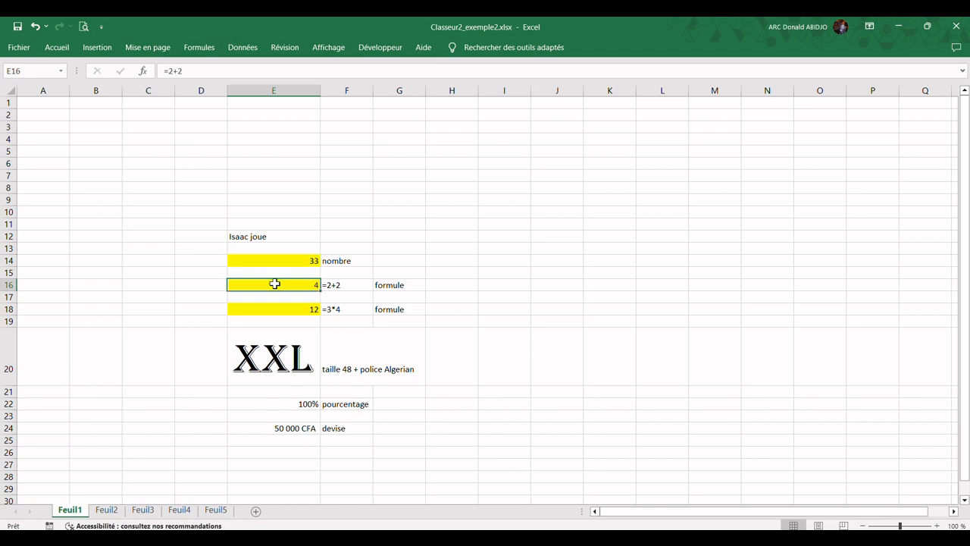
left_click(59, 47)
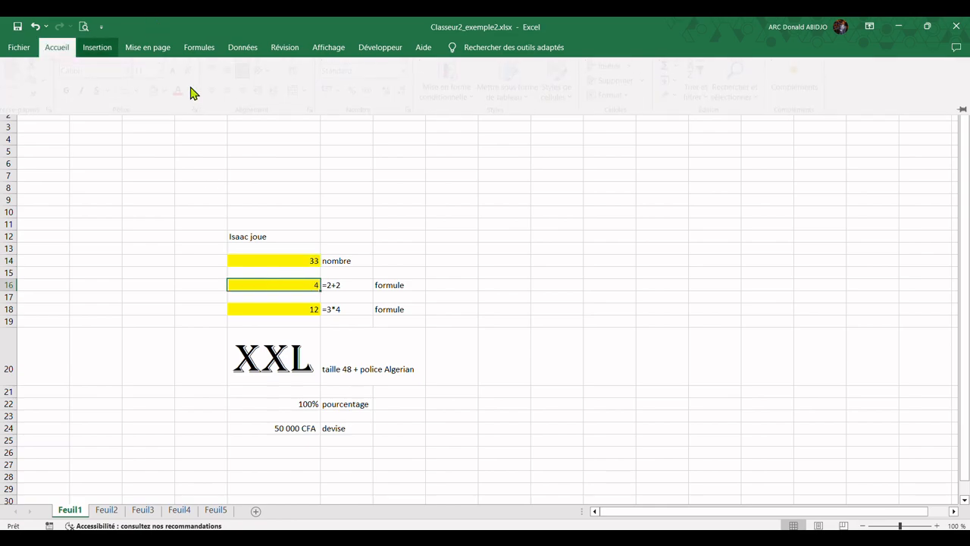
left_click(234, 92)
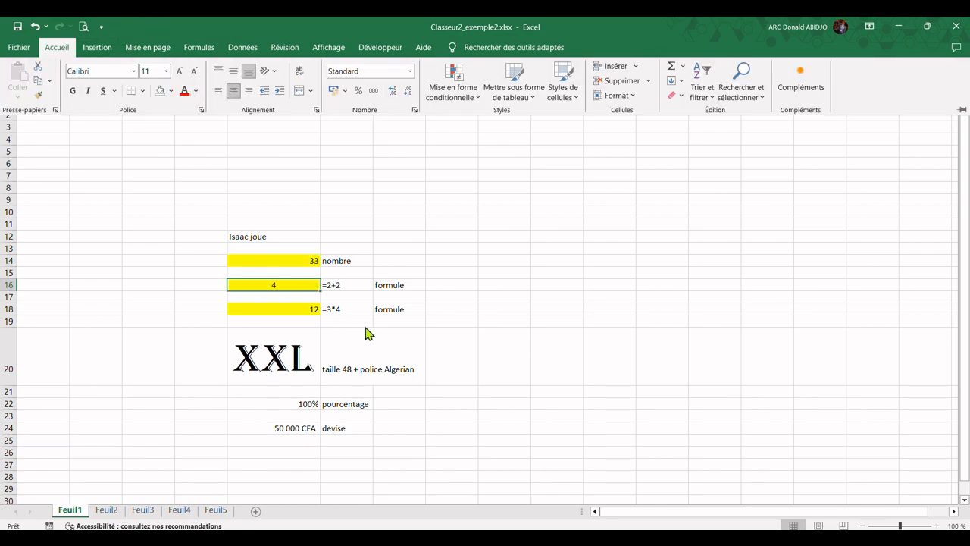
- Select cells E18 and E14 for comparison, and view the options available for the percentage in E22
left_click(291, 312)
left_click(297, 312)
left_click(285, 263)
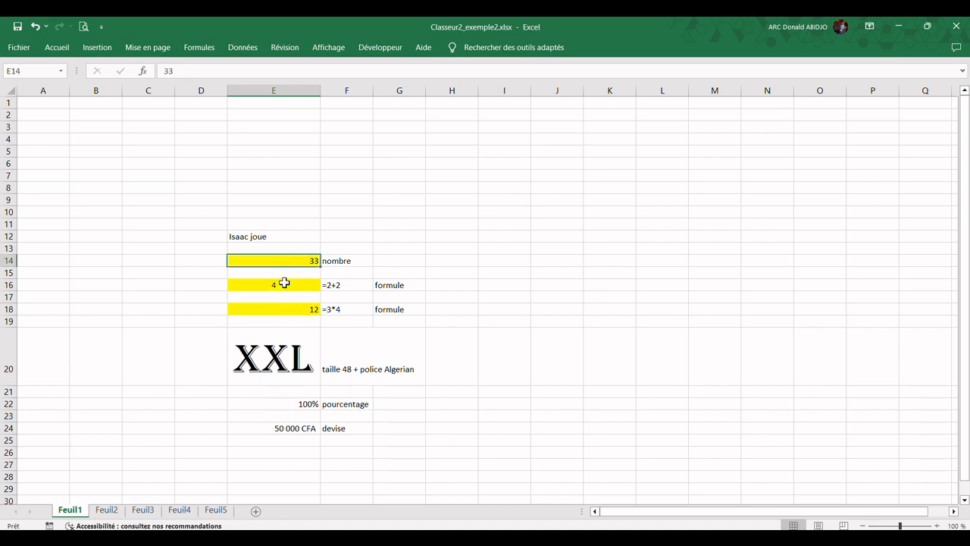
left_click(307, 405)
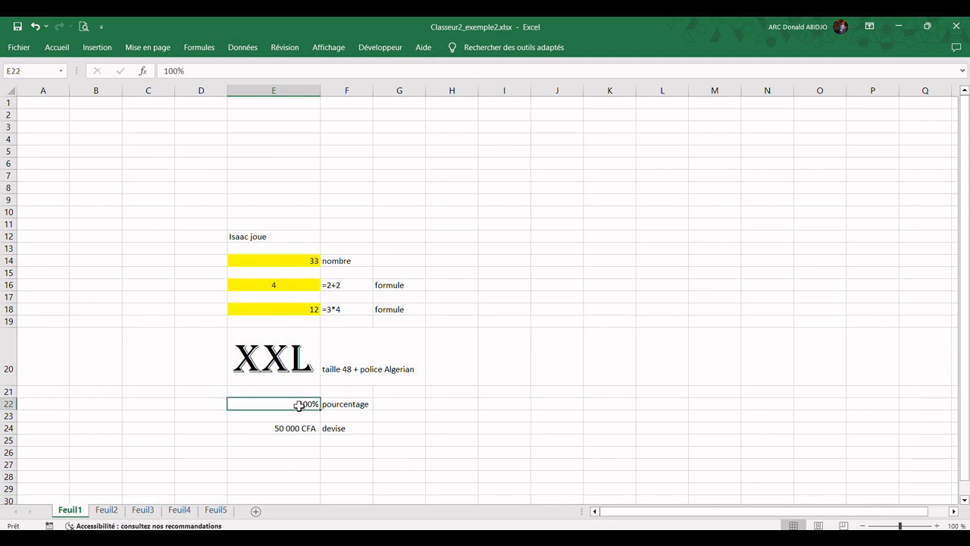
right_click(301, 411)
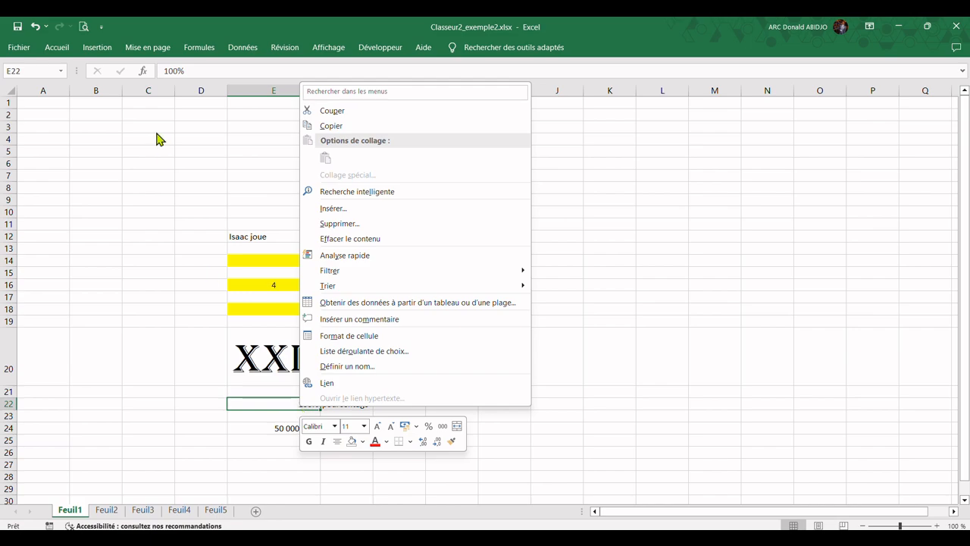
left_click(153, 177)
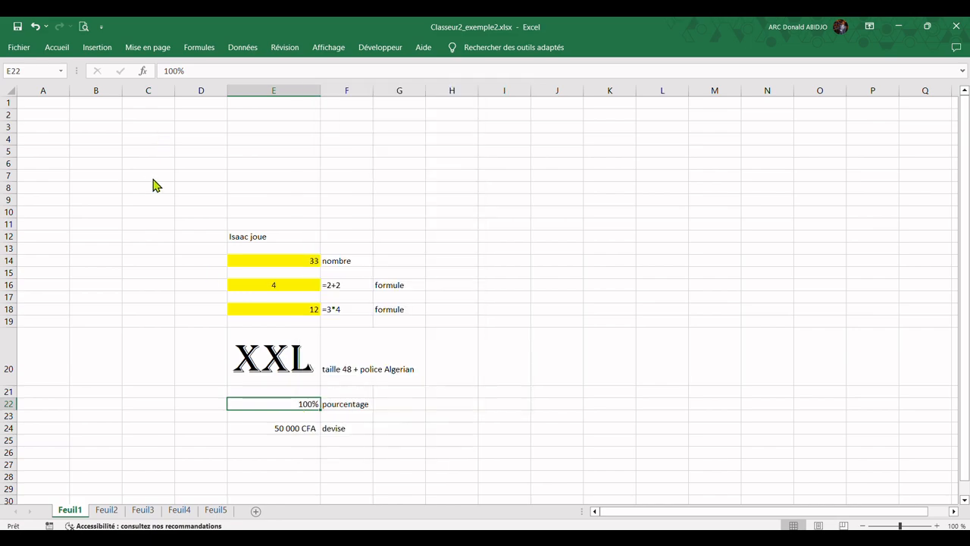
- Examine the number format categories for the percentage in E22 in the full cell format settings, leaving them unchanged
left_click(55, 48)
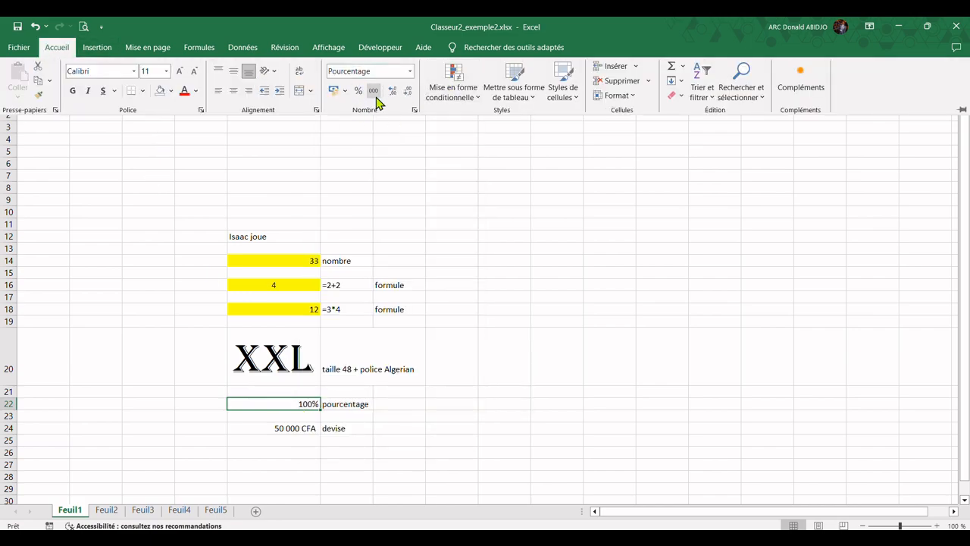
left_click(413, 110)
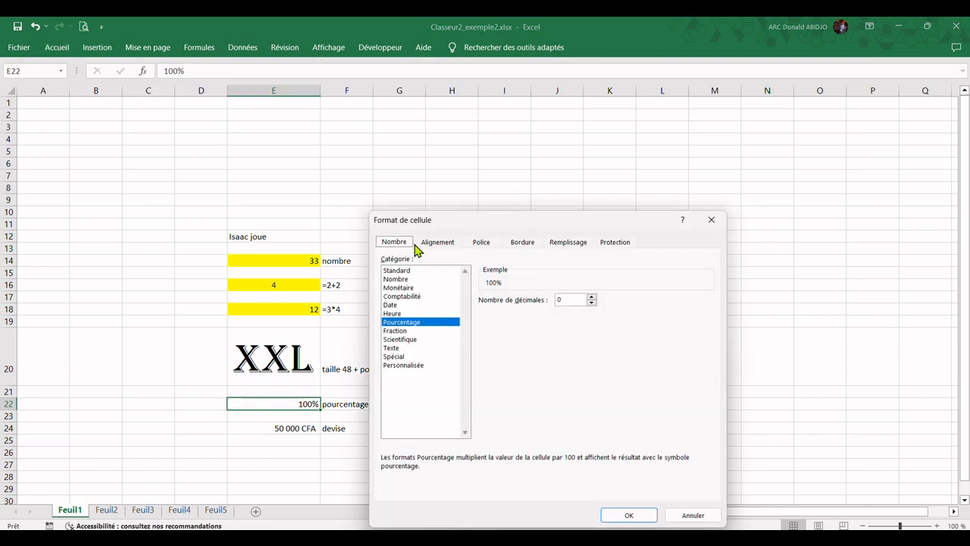
left_click_drag(440, 232, 540, 159)
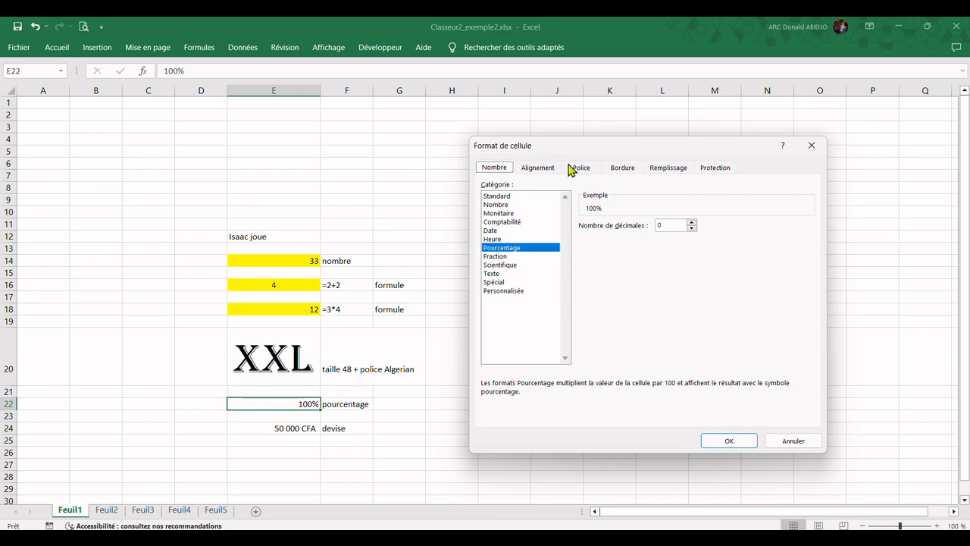
left_click(812, 147)
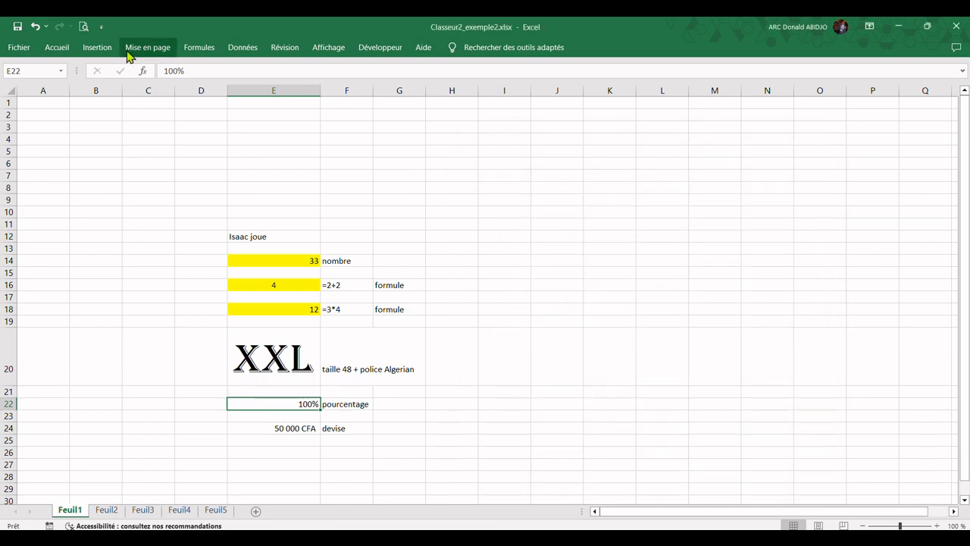
- Review the list of quick number formats offered for E22, and select the currency amount in E24
left_click(59, 49)
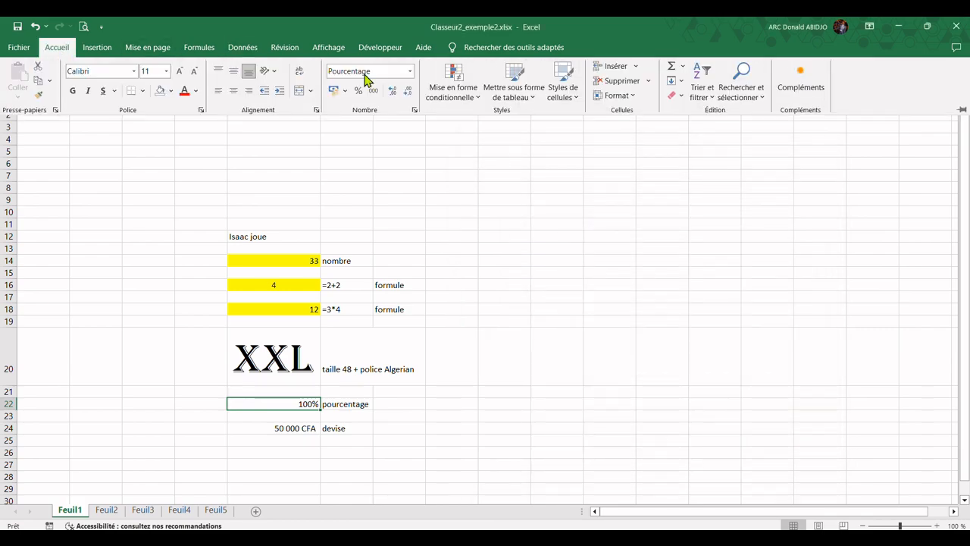
left_click(410, 71)
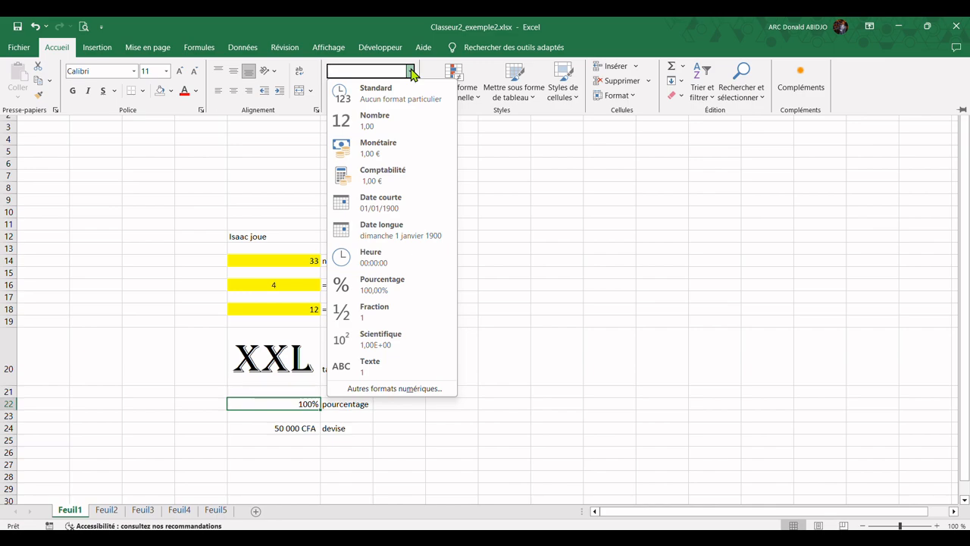
left_click(412, 73)
left_click(281, 427)
left_click(281, 428)
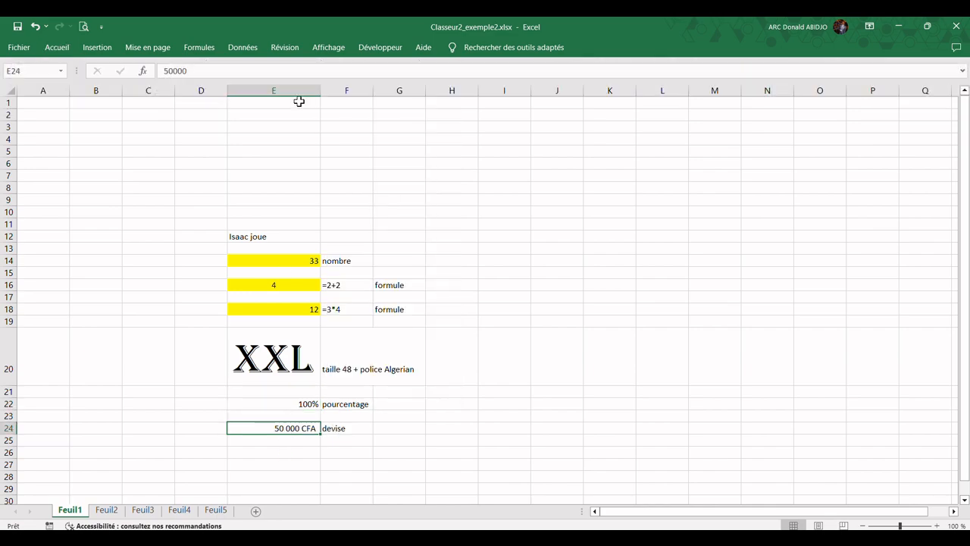
- Select the XXL text in E20, narrow column E until the text is cut off, and autofit the column to its content
left_click(269, 354)
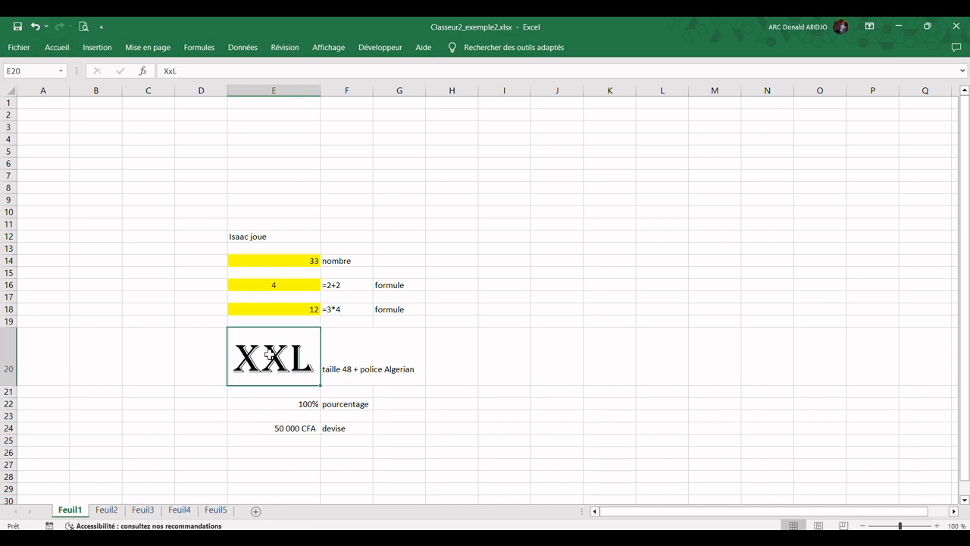
left_click_drag(321, 93, 292, 101)
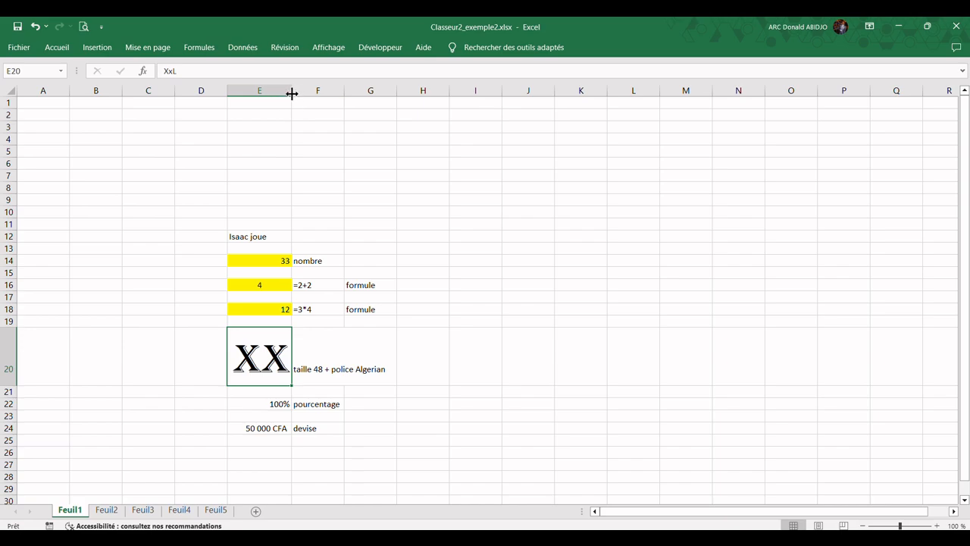
double_click(291, 90)
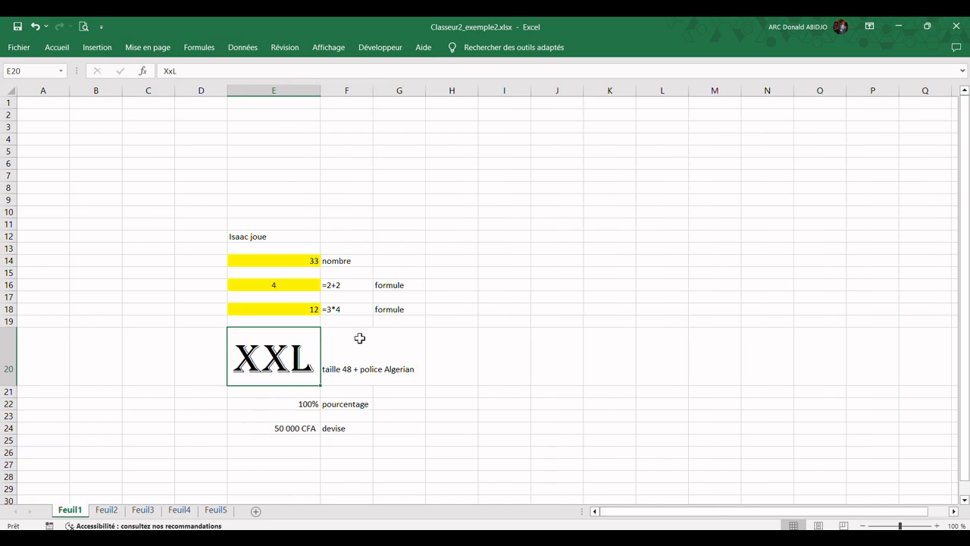
- Select the empty cell E26 and dismiss the low-battery alert and its notification
left_click(281, 453)
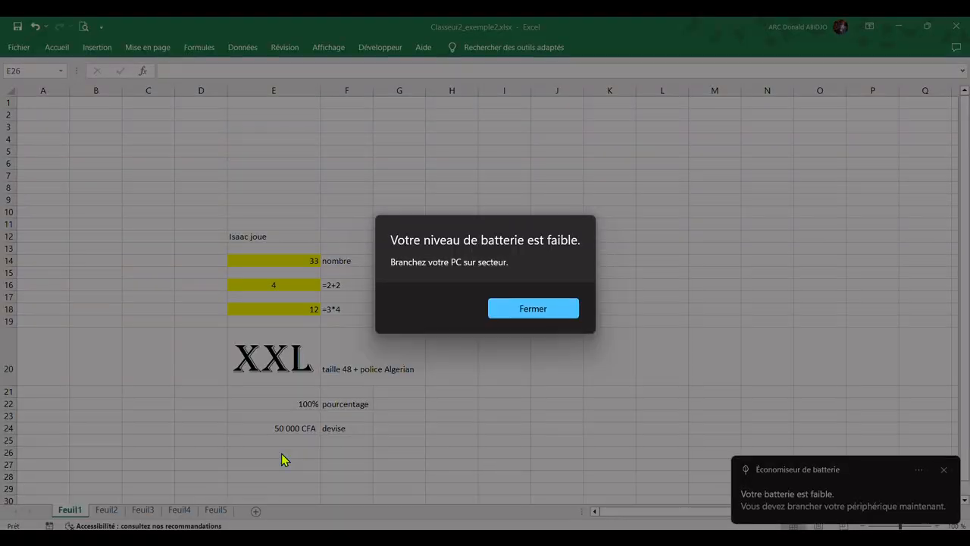
left_click(539, 306)
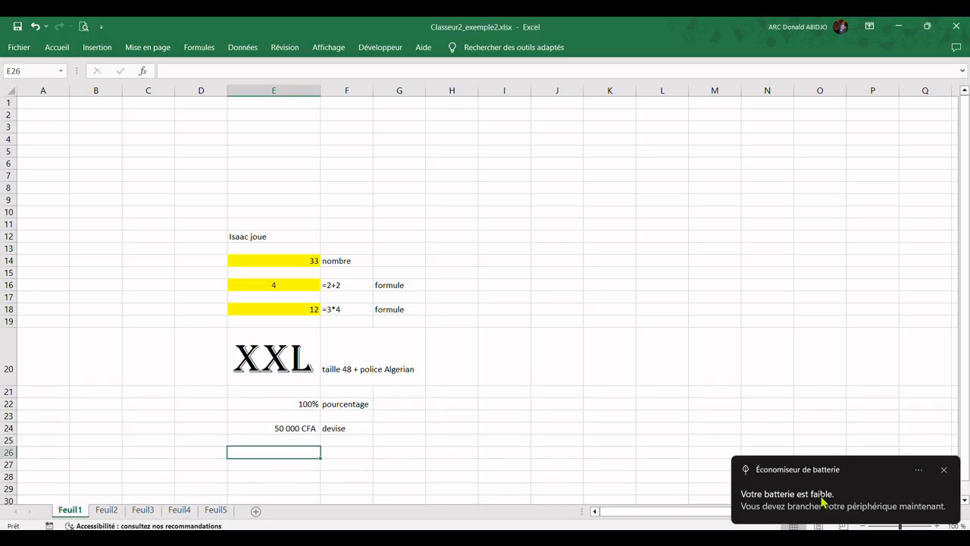
left_click(943, 469)
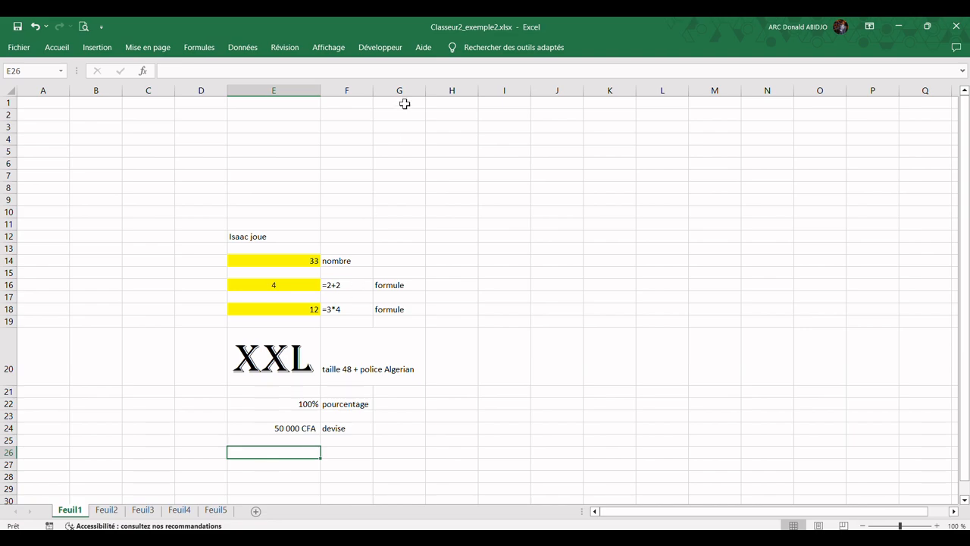
- Return to cell E20, narrow column E again, and autofit its width so the whole XXL text fits
key("Up")
key("Up")
key("Up")
key("Up")
key("Up")
key("Up")
left_click_drag(321, 92, 292, 101)
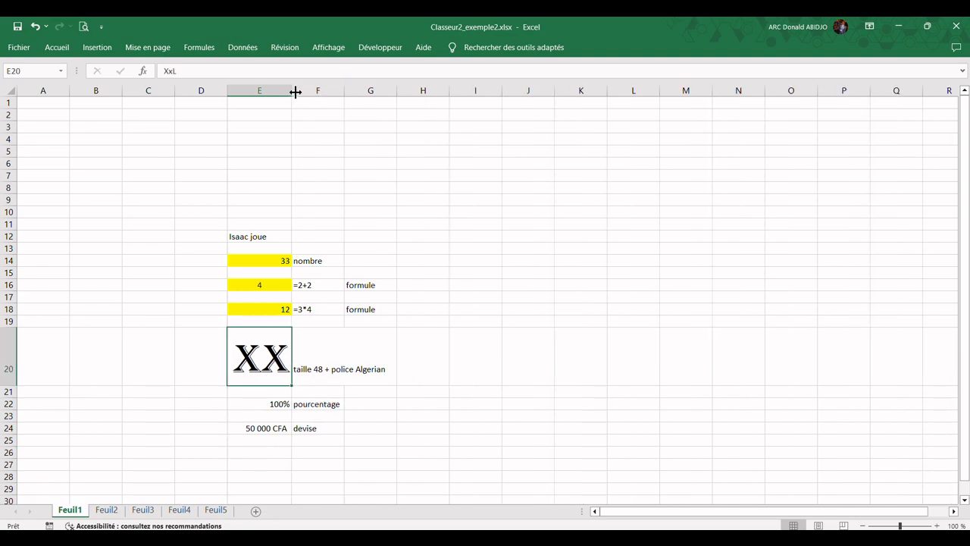
double_click(292, 93)
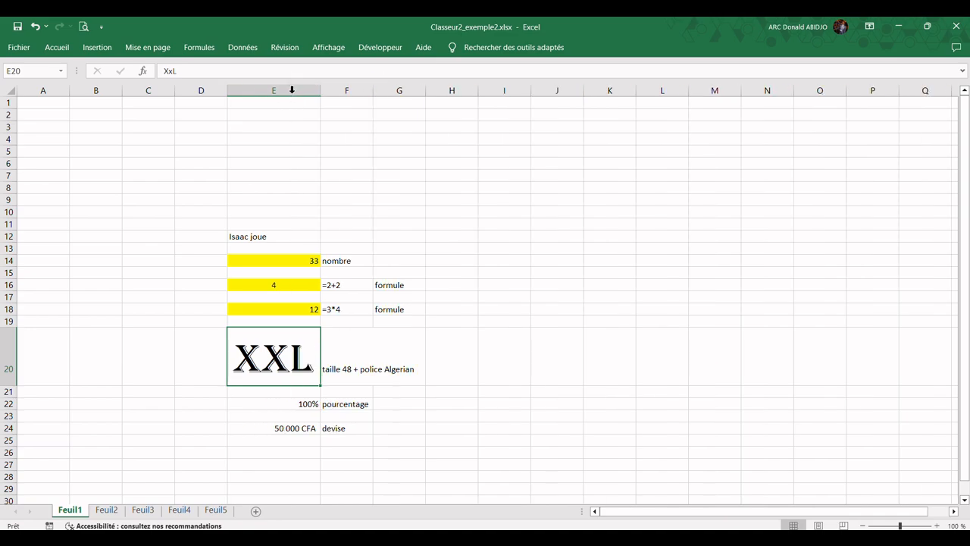
- Select cell E26 below the currency amount, and close the repeated low-battery alert and notification
left_click(281, 452)
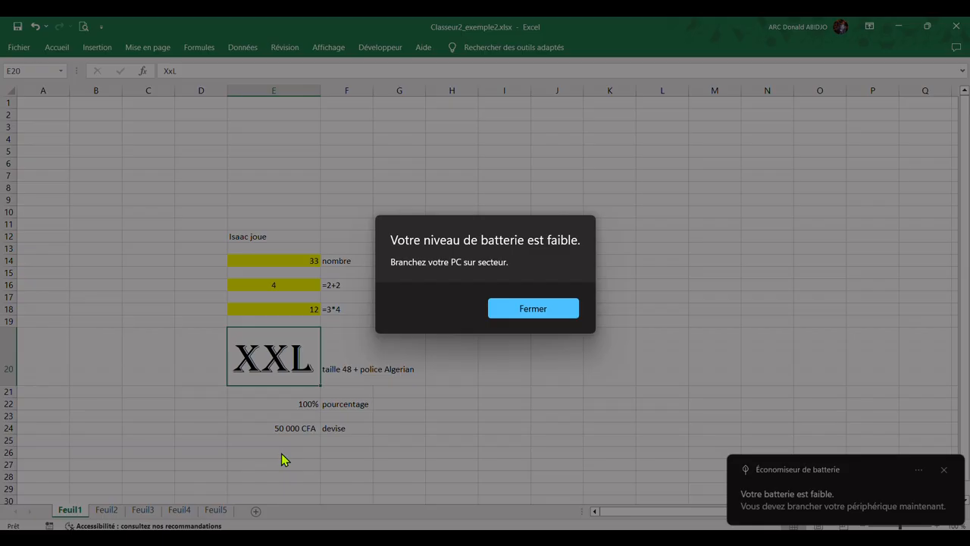
left_click(541, 307)
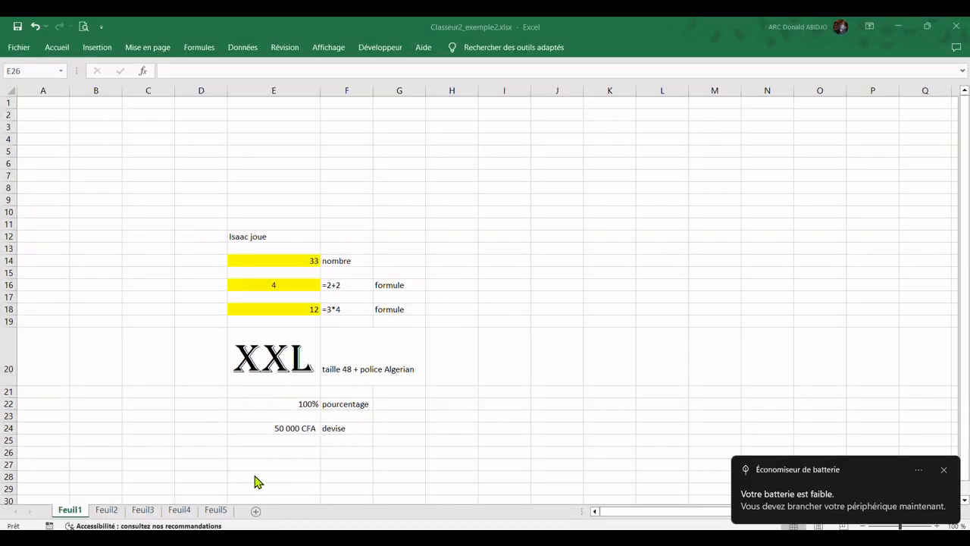
left_click(269, 454)
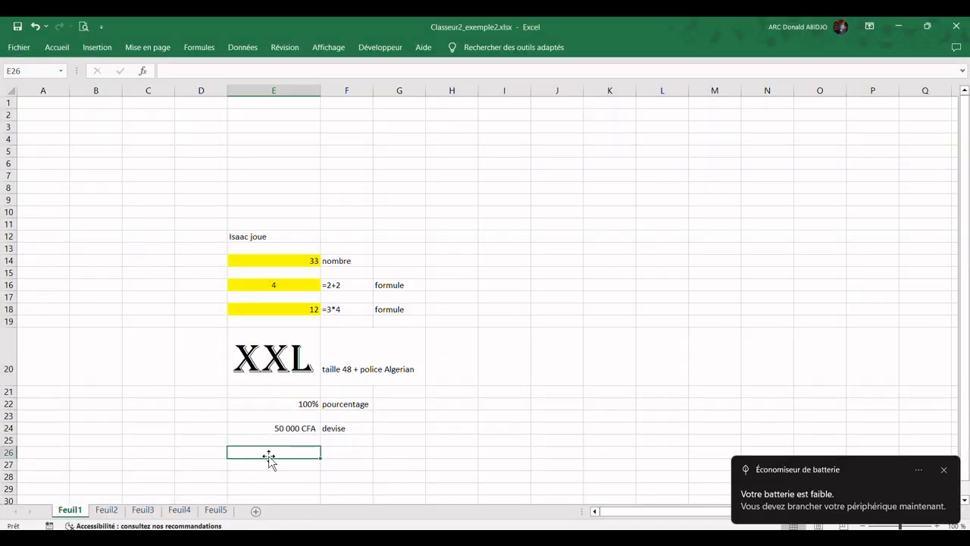
left_click(943, 469)
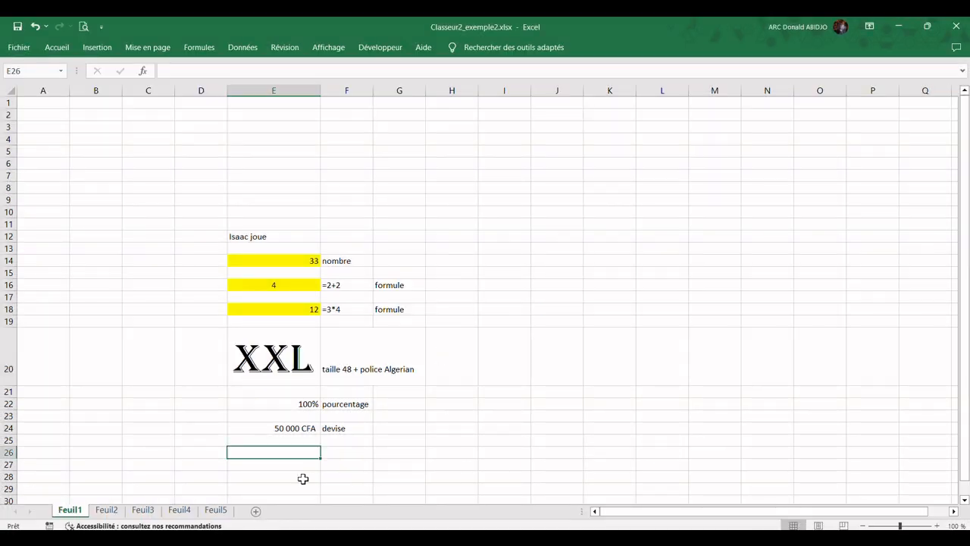